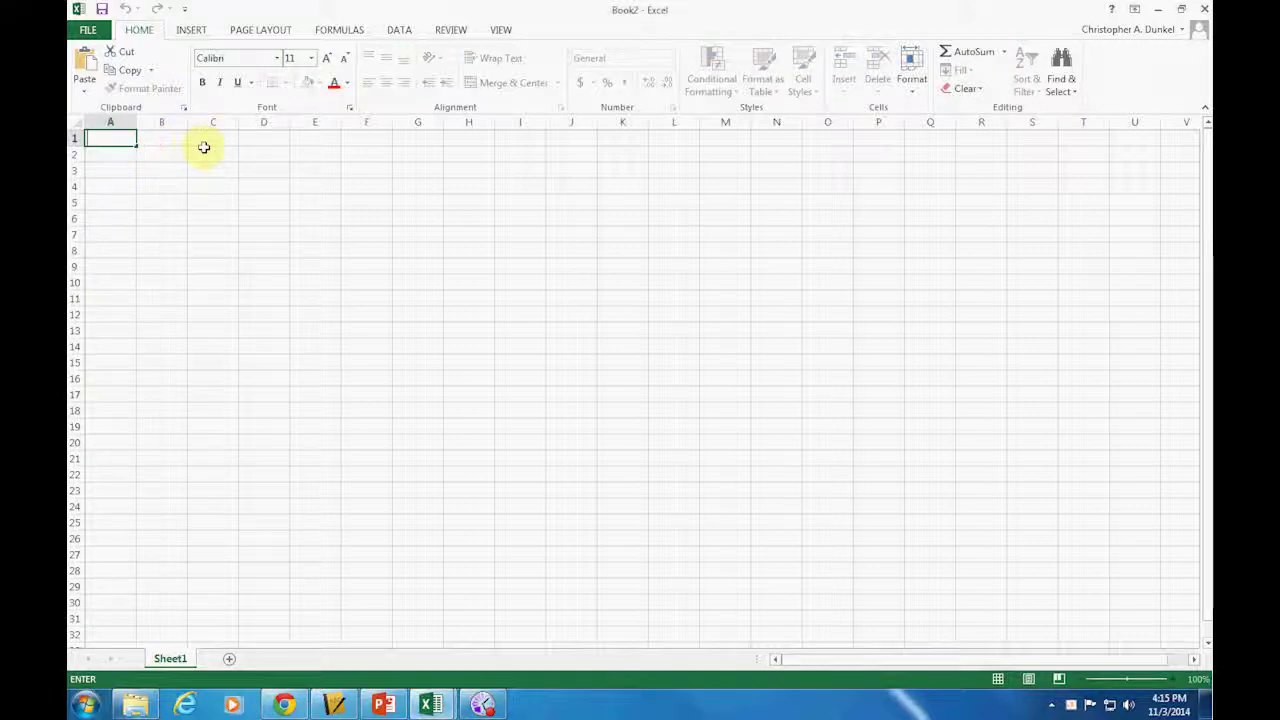
Enter the grade letters A, B, C, D and F across cells B1:F1.
click(153, 138)
text(A)
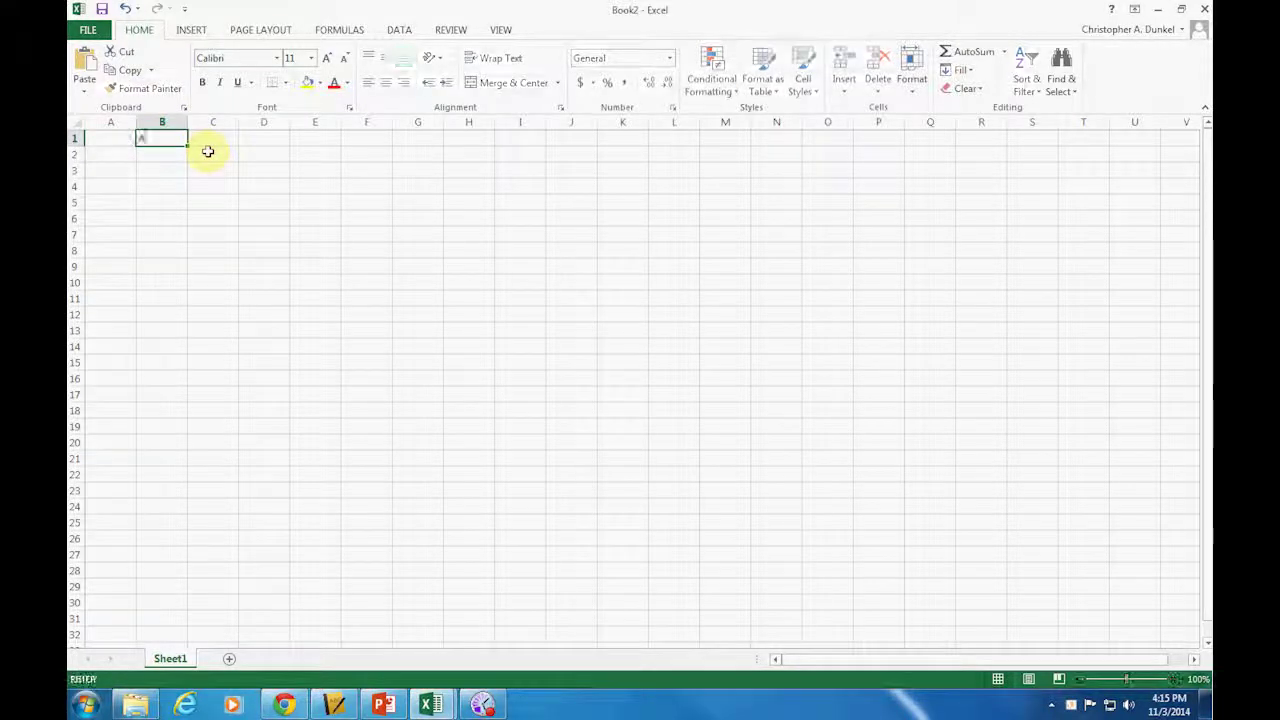
key(Tab)
text(B)
key(Tab)
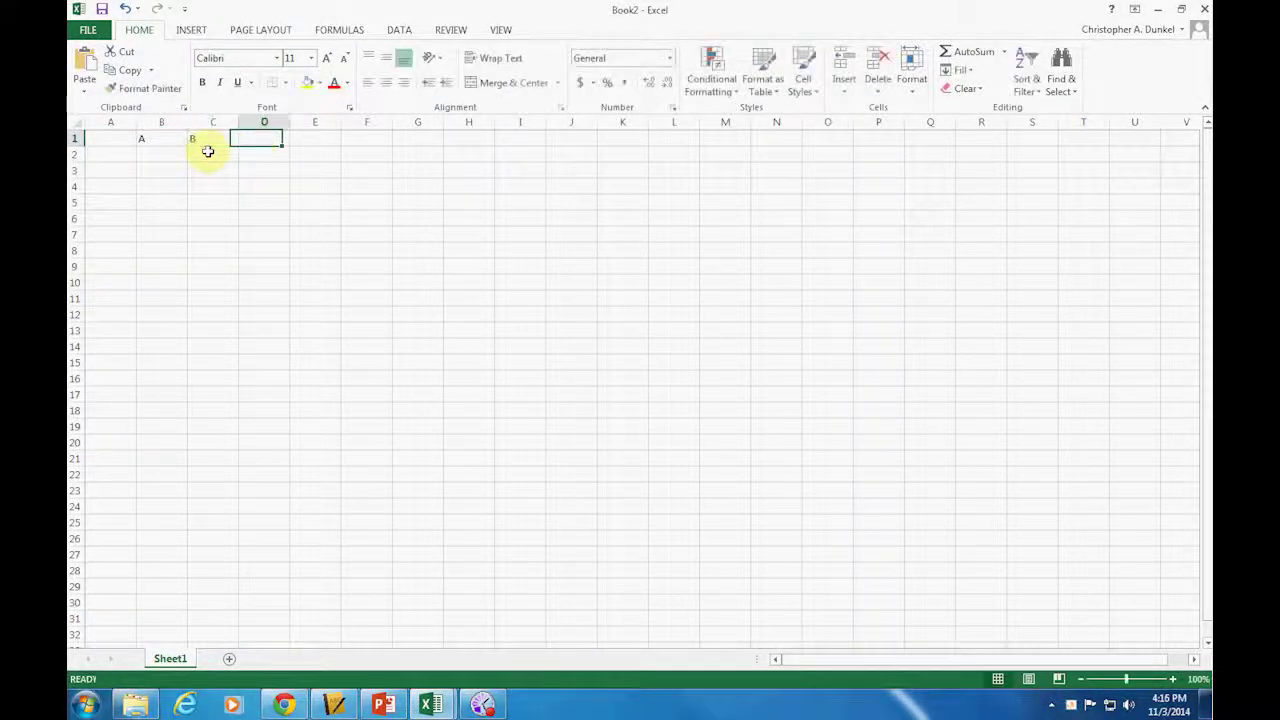
text(C)
key(Tab)
text(D)
key(Tab)
text(F)
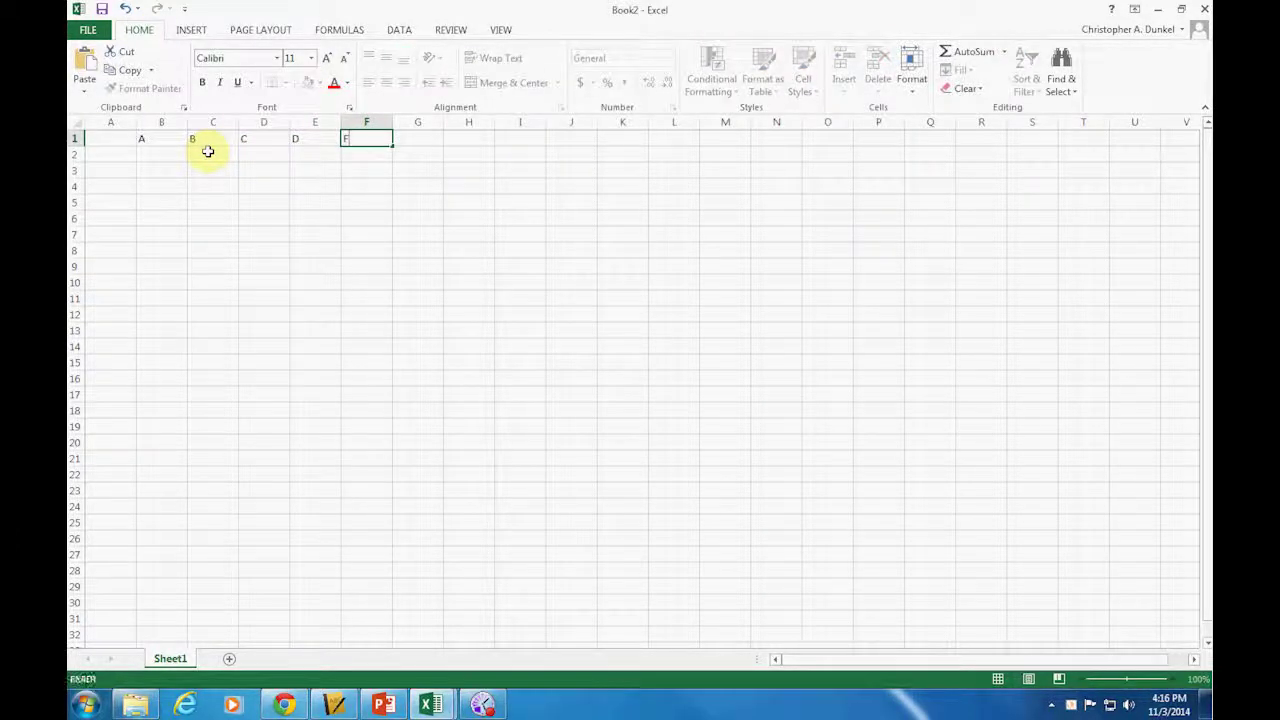
Begin entering the row label in cell A2.
key(Down)
key(Left)
key(Left)
key(Left)
key(Left)
key(Left)
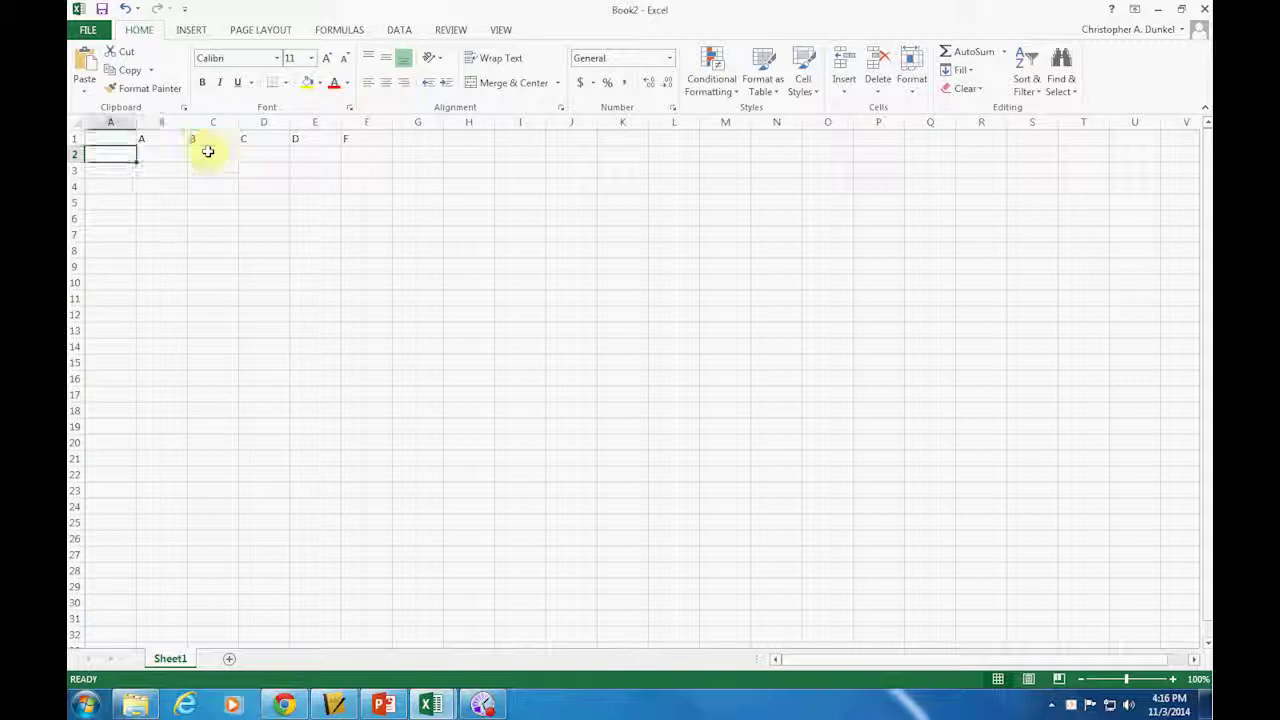
text(Stu)
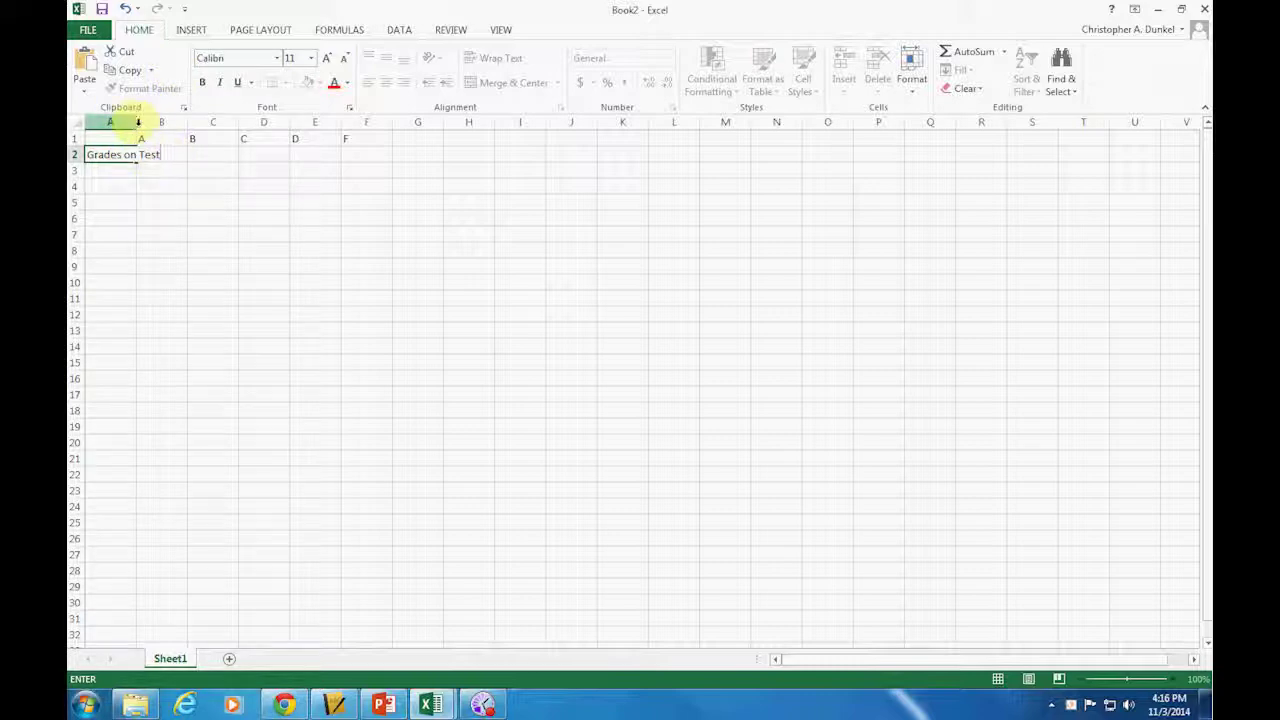
Finish the 'Grades on Test' label and AutoFit column A to its width.
click(129, 122)
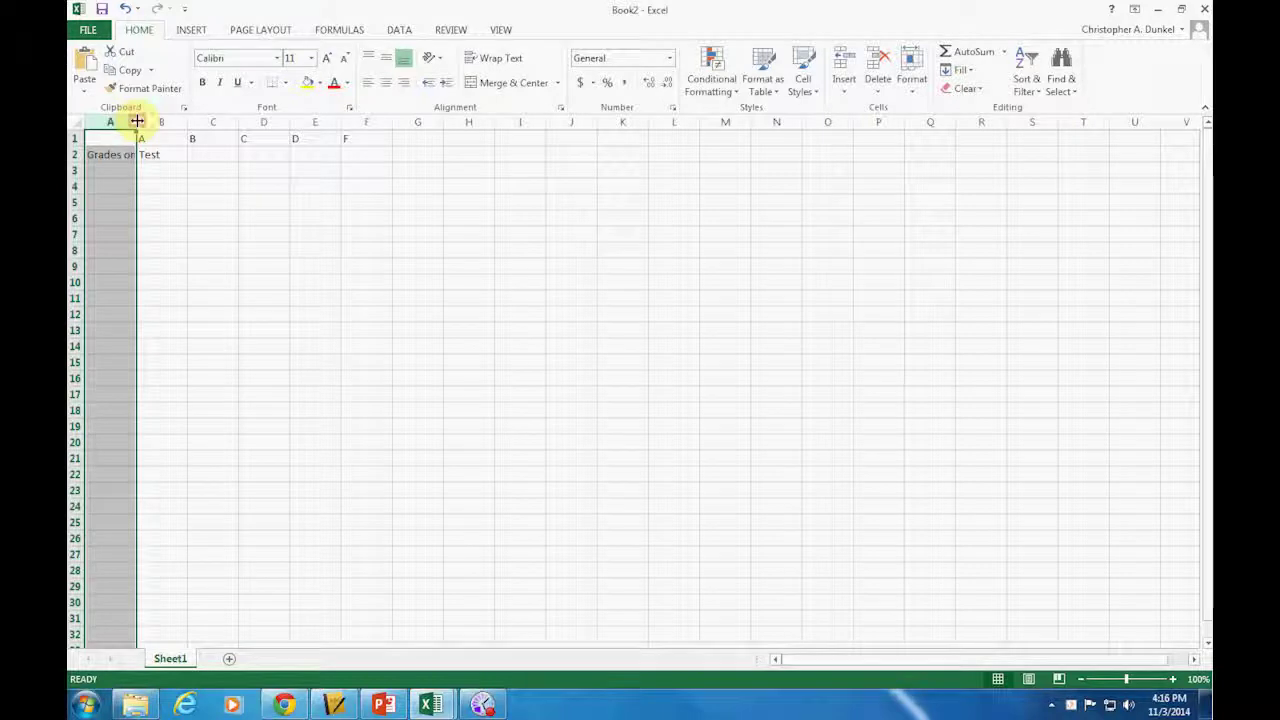
double_click(137, 121)
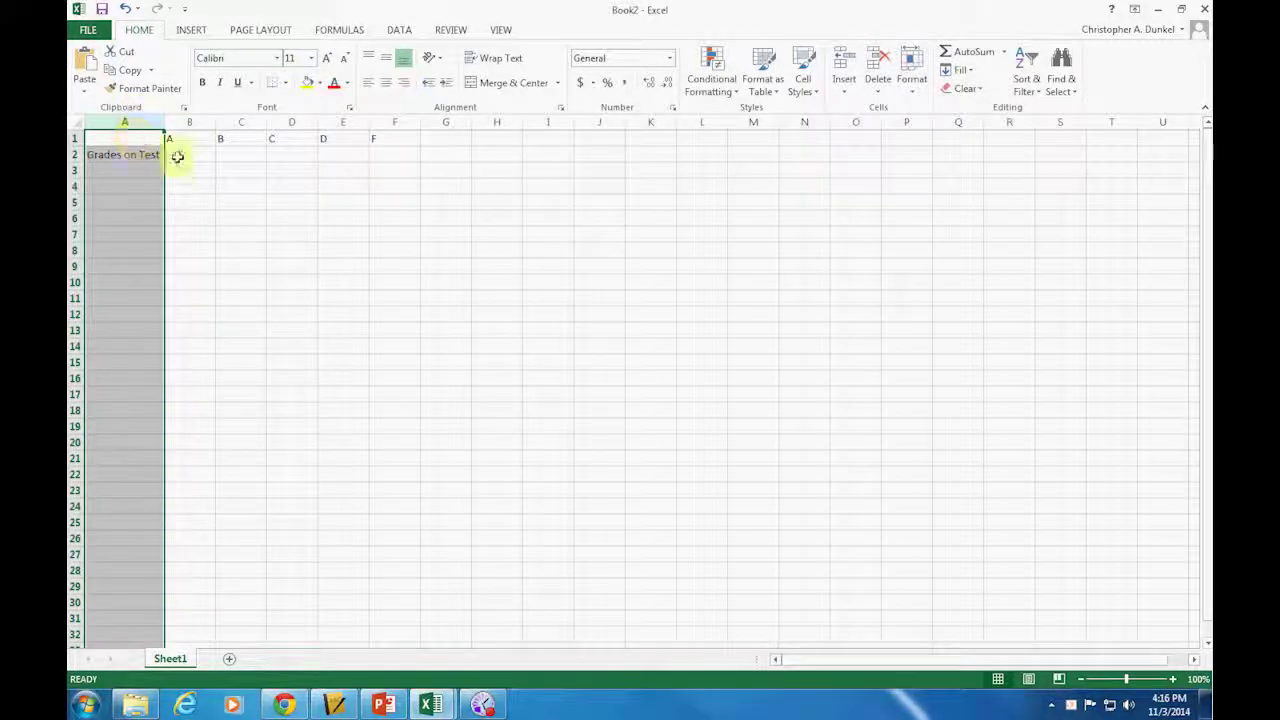
click(190, 121)
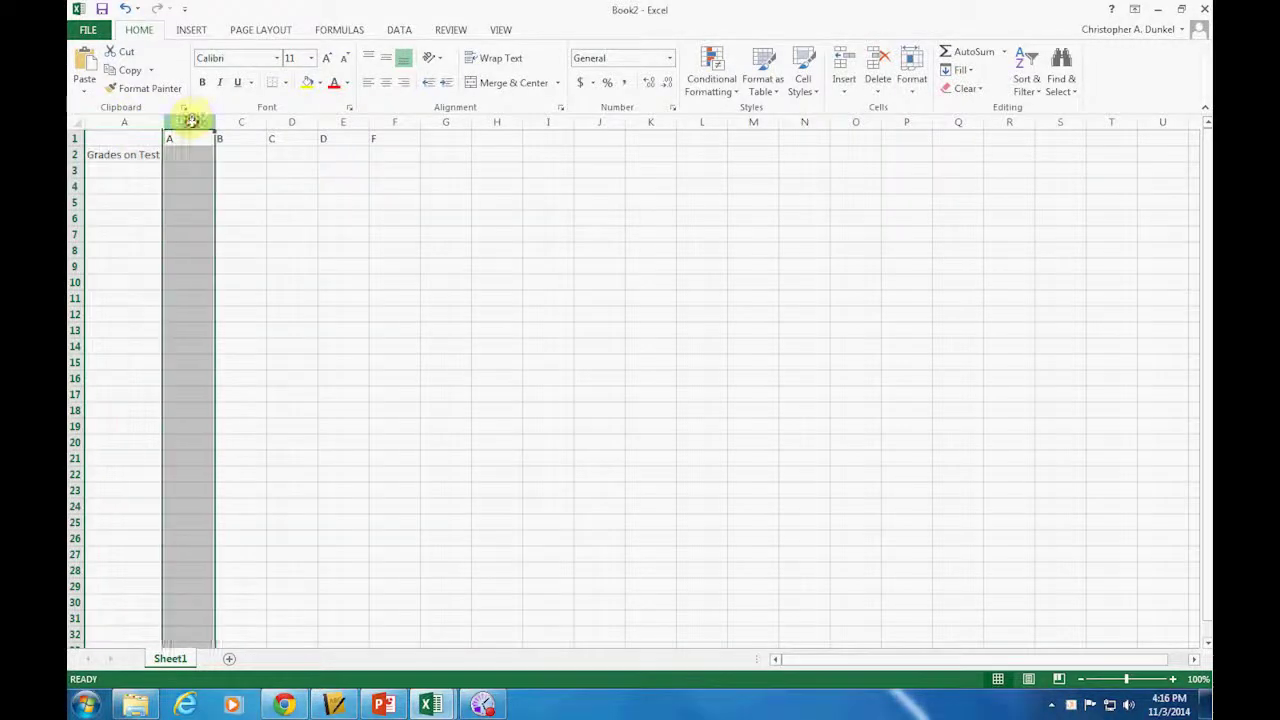
Enter the grade counts 6, 12, 4, 1 and 1 into B2:F2.
click(189, 155)
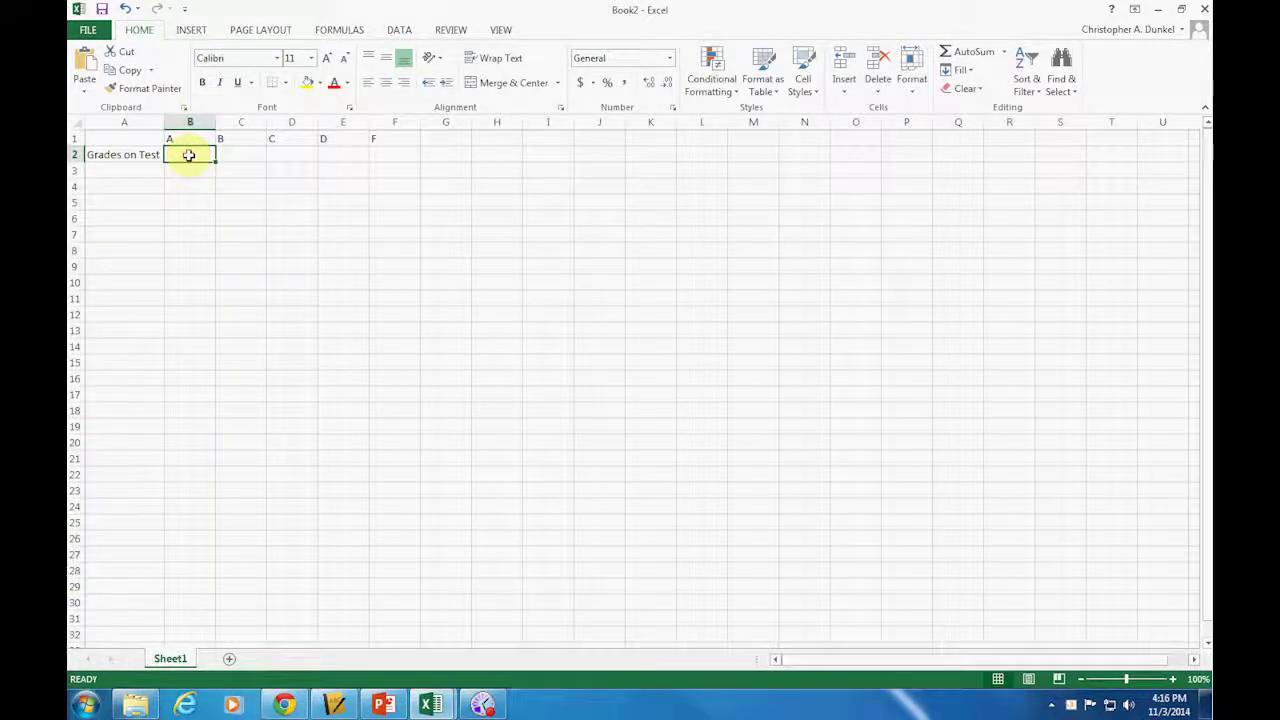
text(6)
key(Tab)
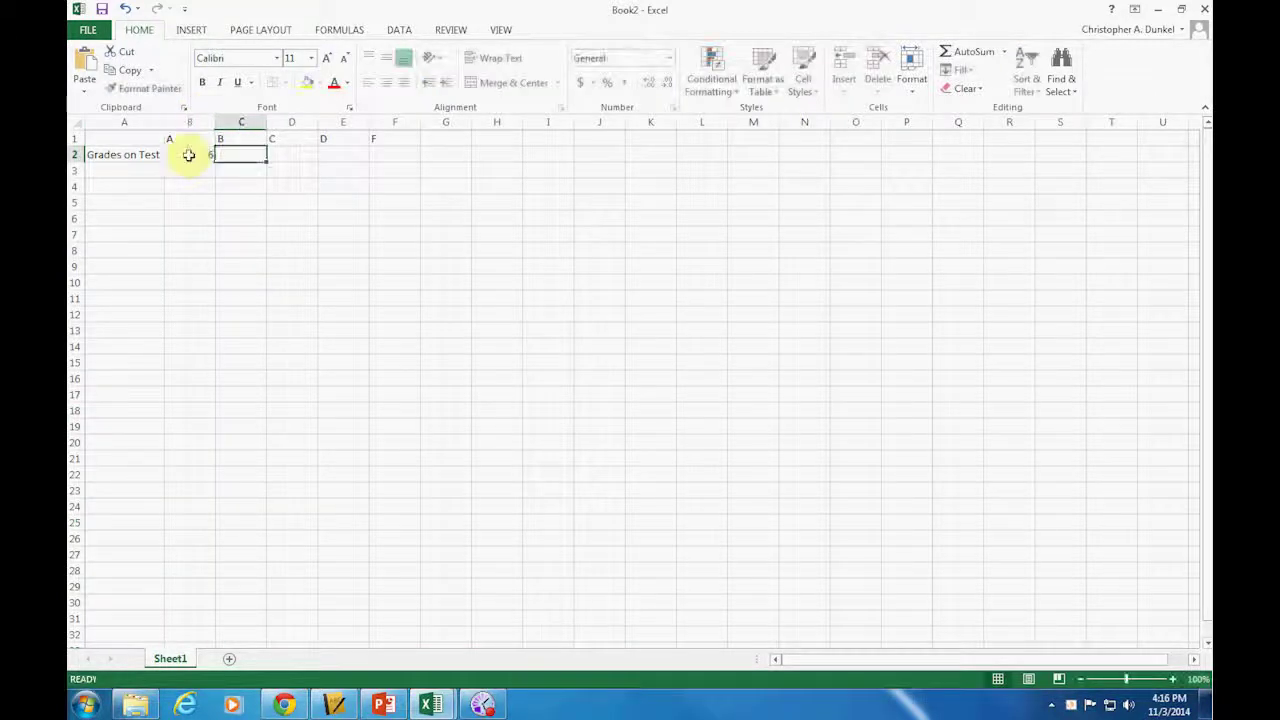
text(12)
key(Tab)
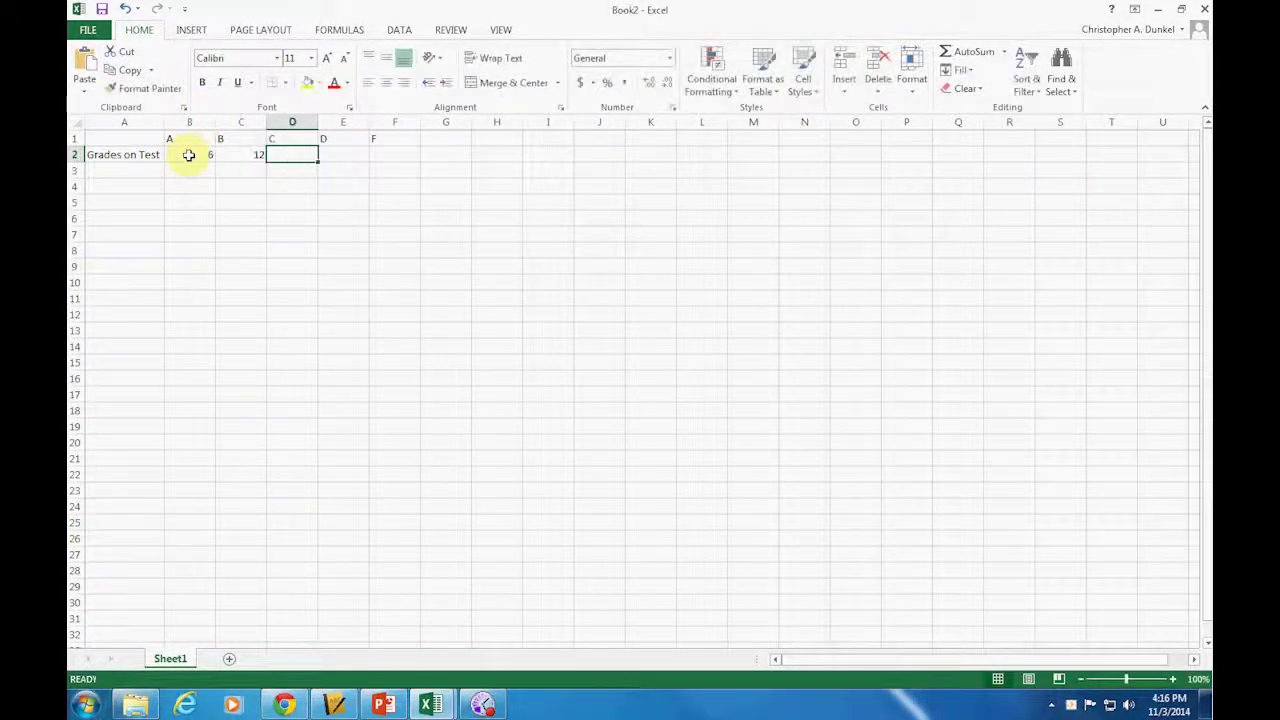
text(4)
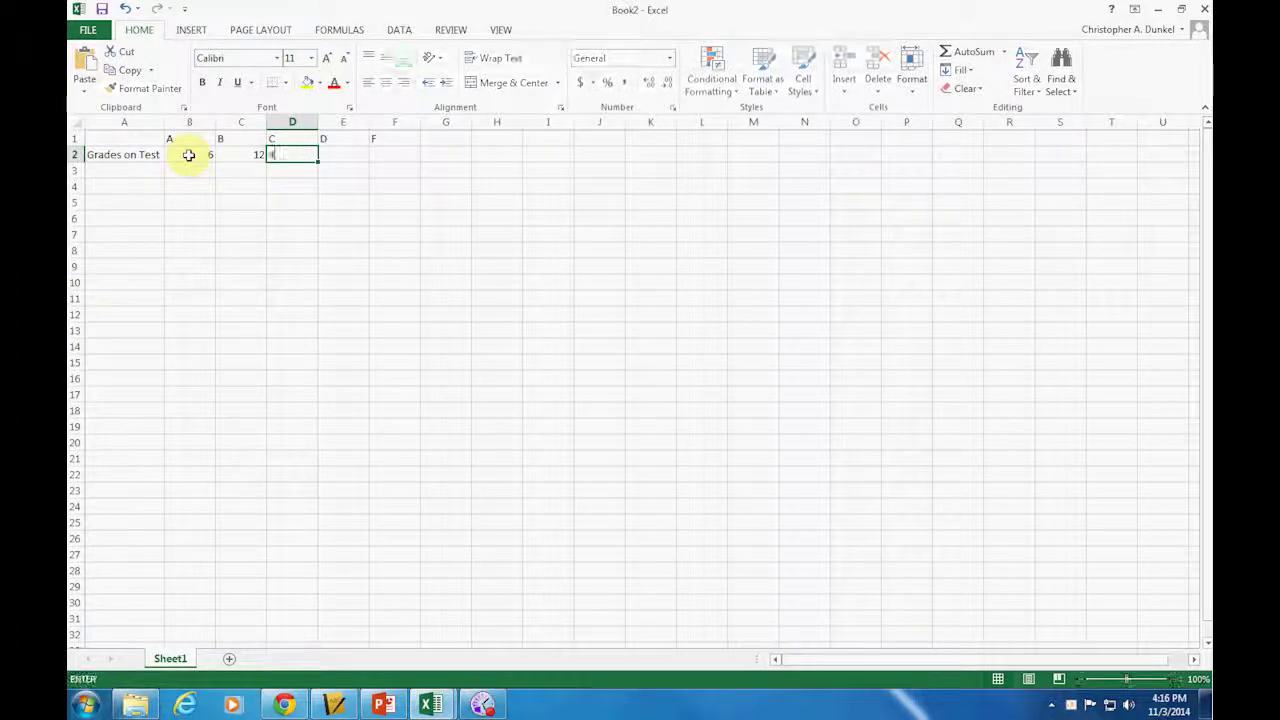
key(Tab)
text(1)
key(Tab)
text(1)
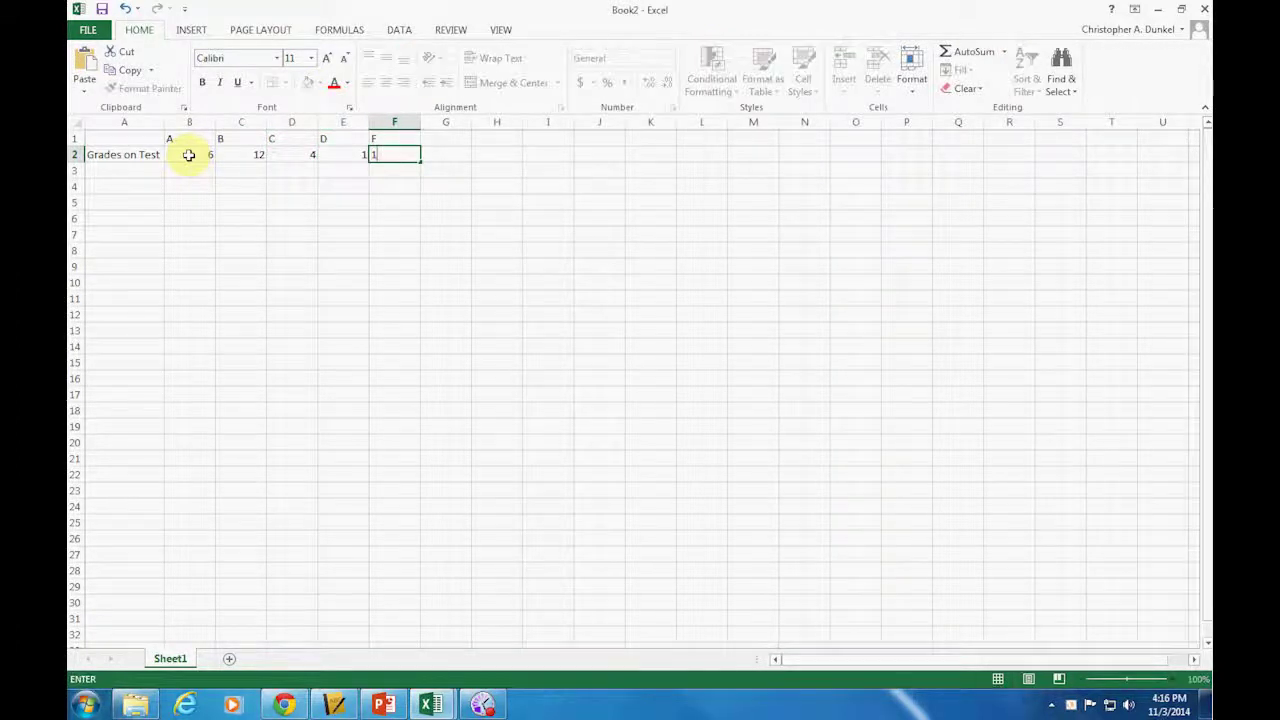
click(187, 167)
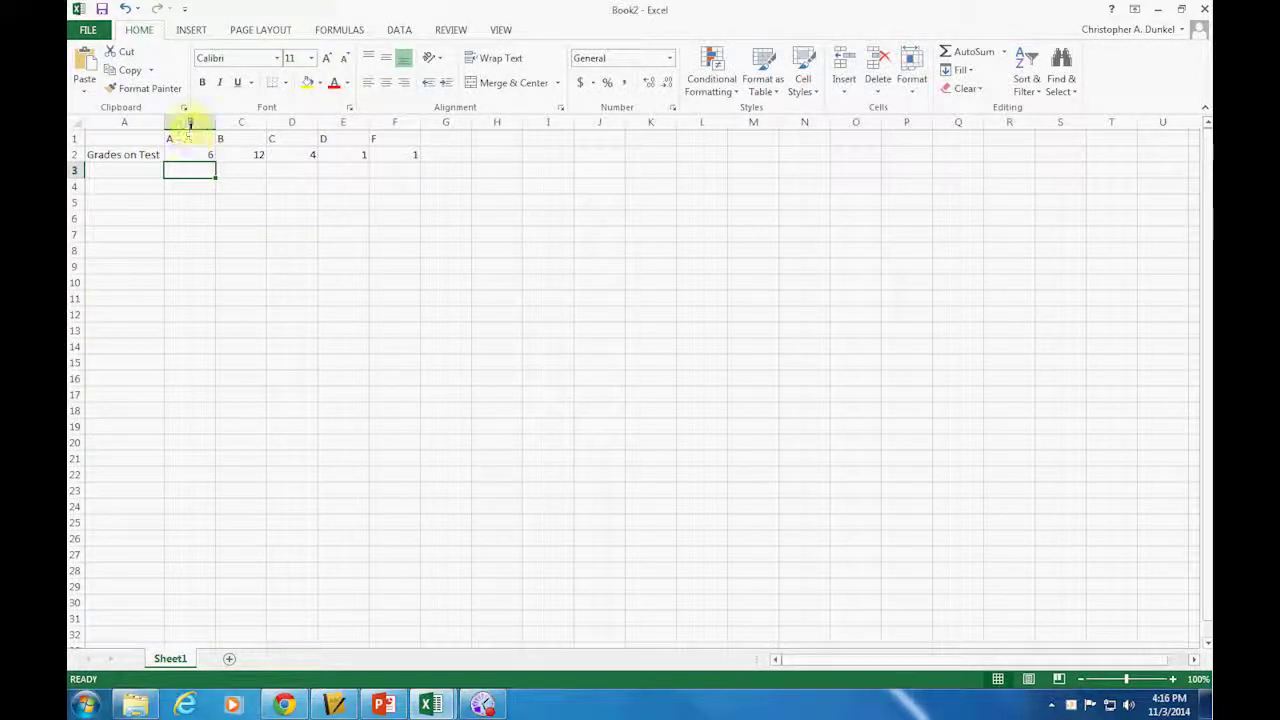
click(189, 121)
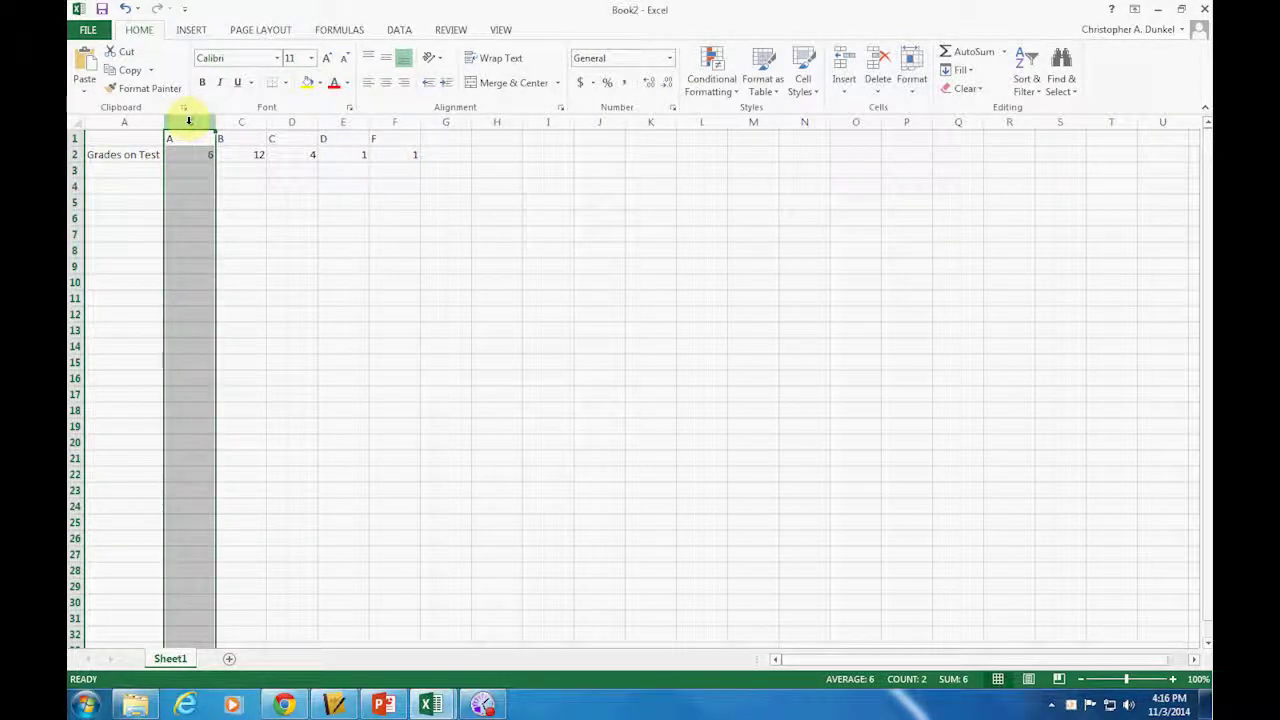
Center-align the contents of columns B through F.
click(386, 87)
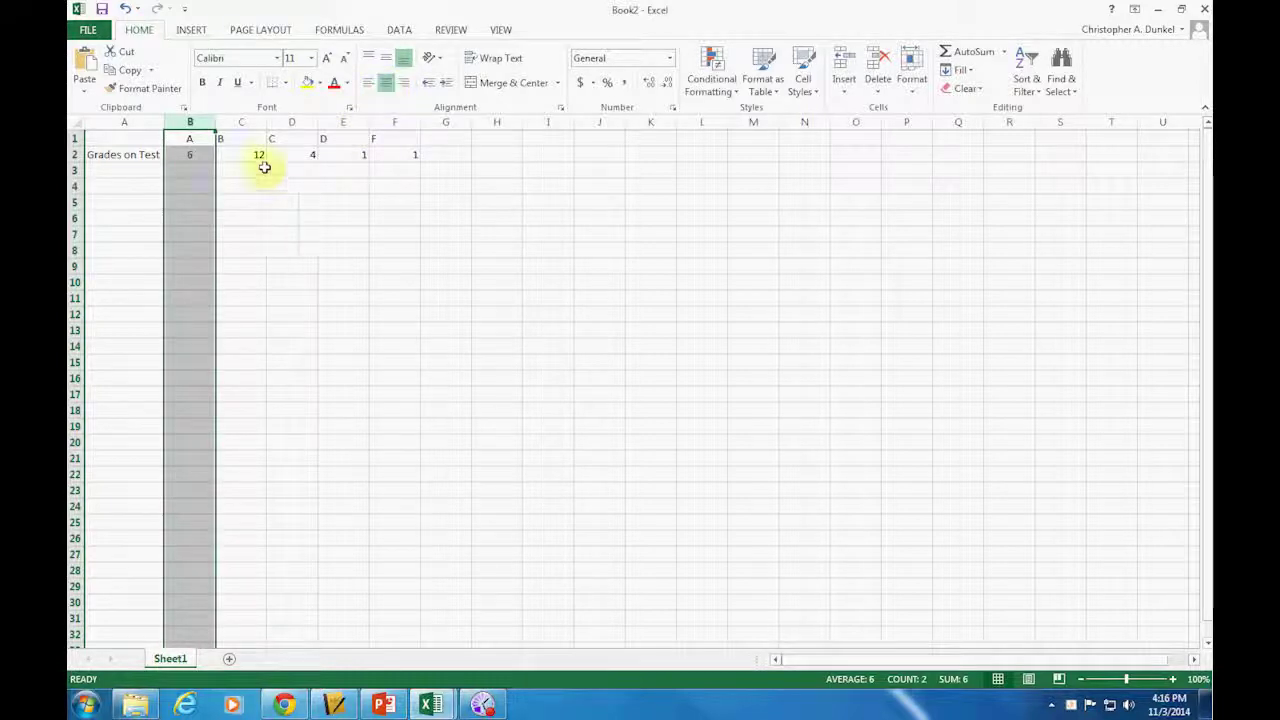
click(240, 121)
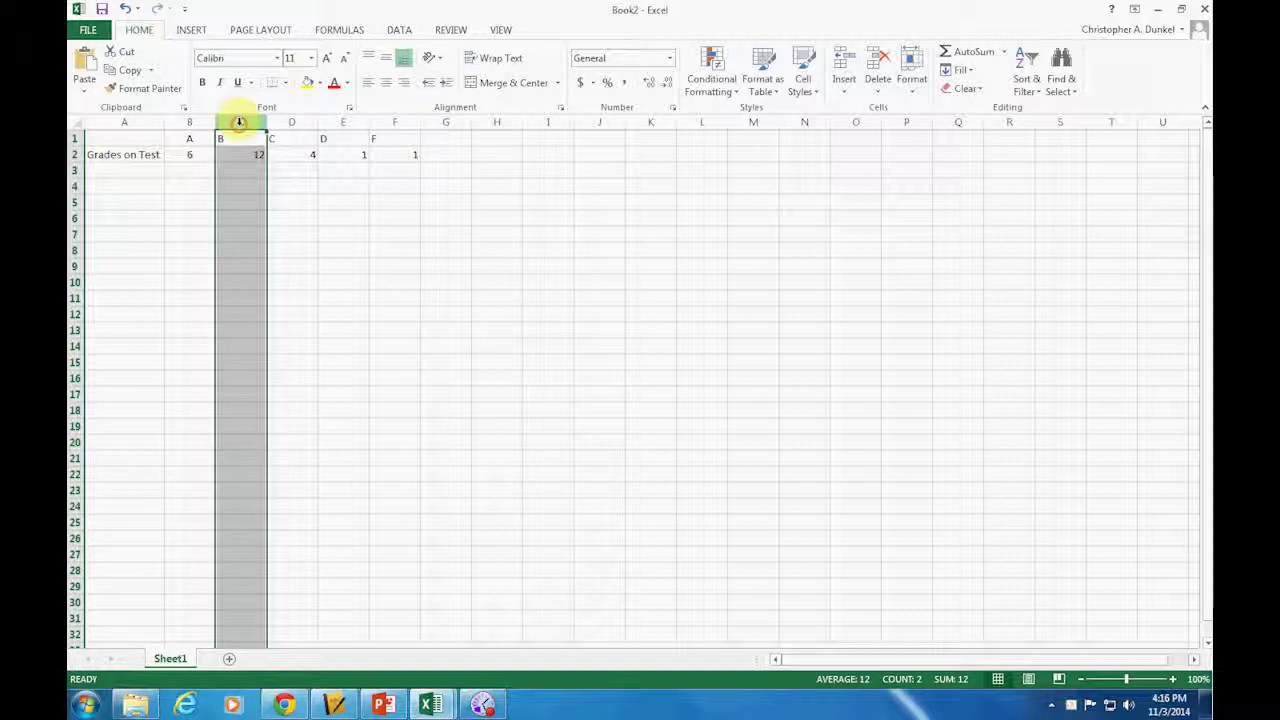
shift+click(396, 121)
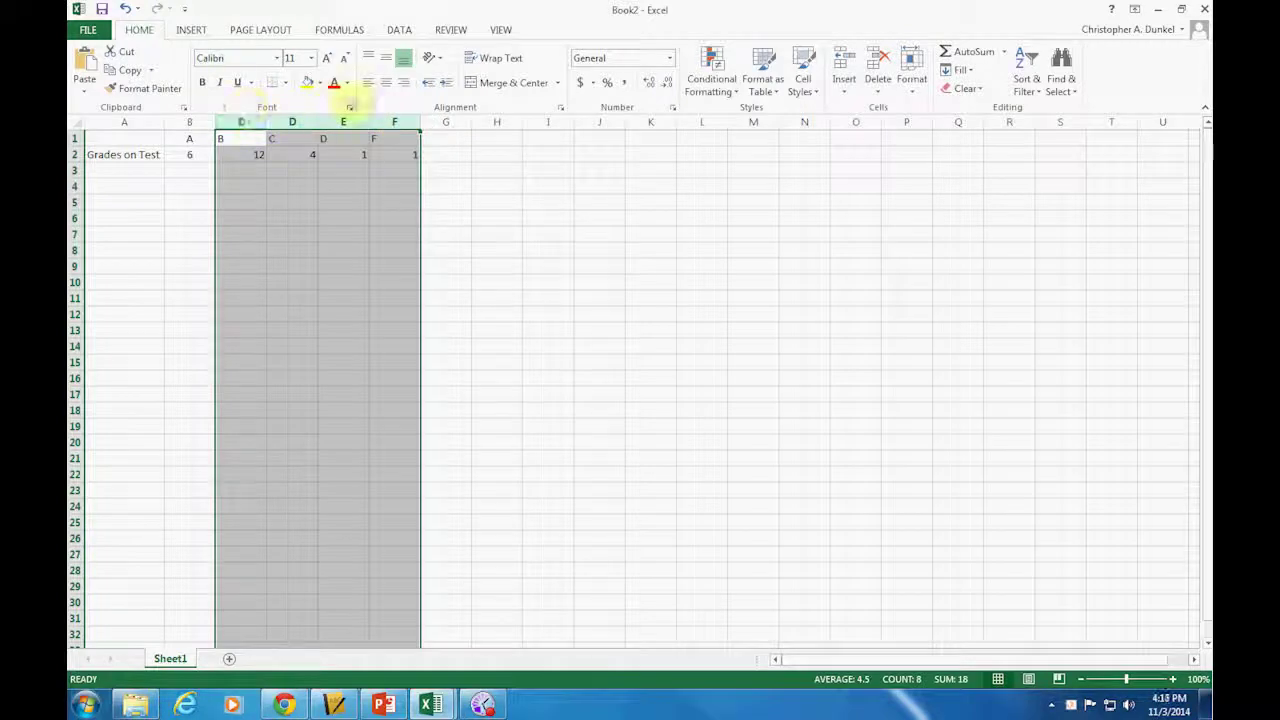
click(386, 82)
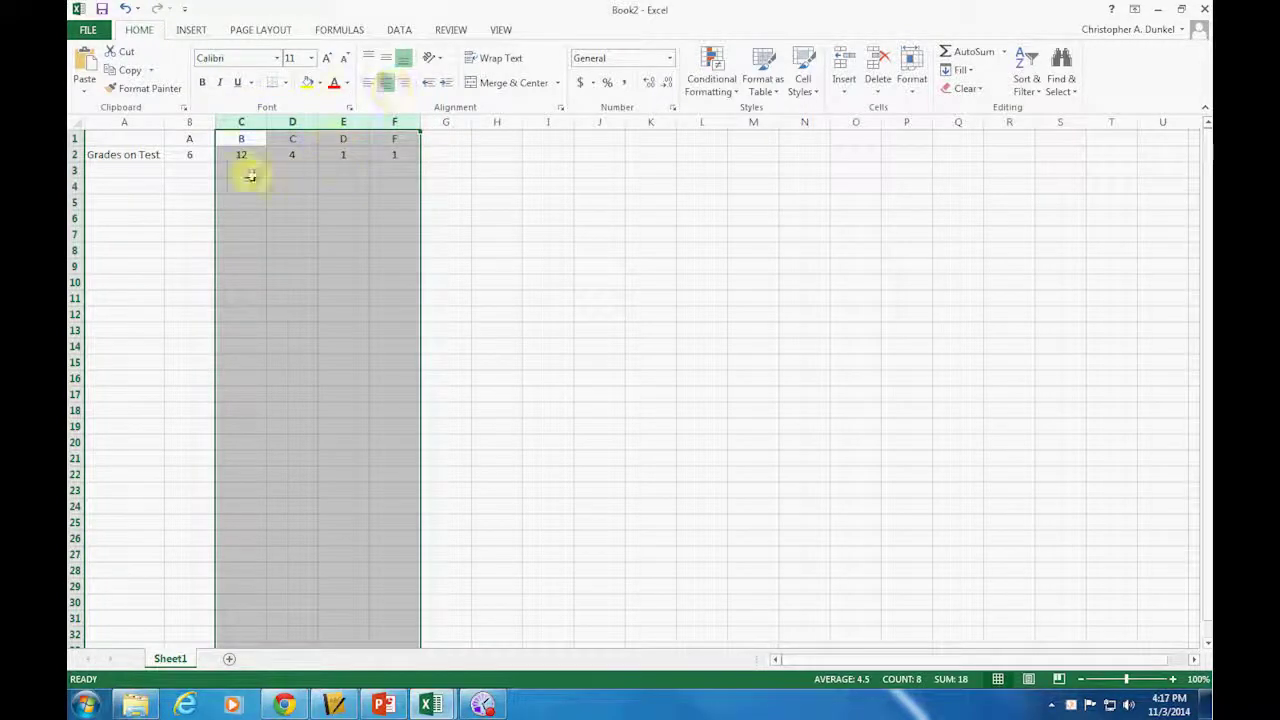
Select the grade table range A1:F2.
click(205, 171)
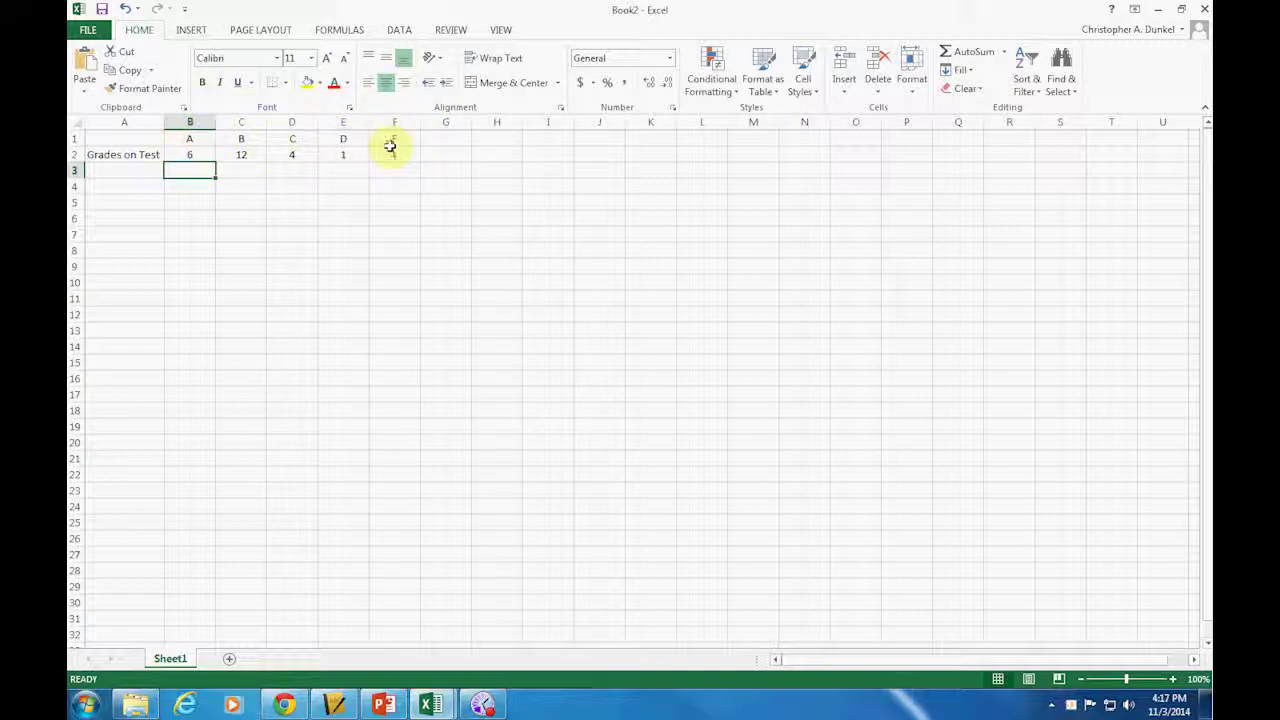
click(127, 137)
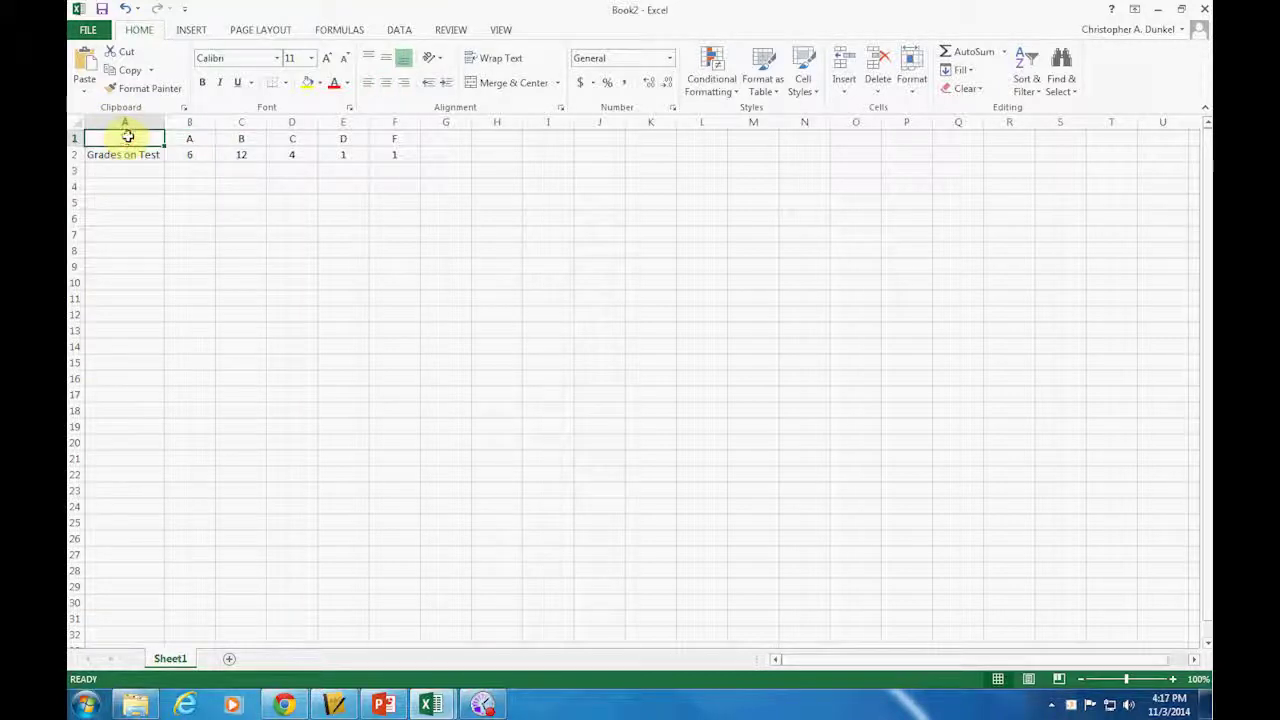
shift+click(398, 158)
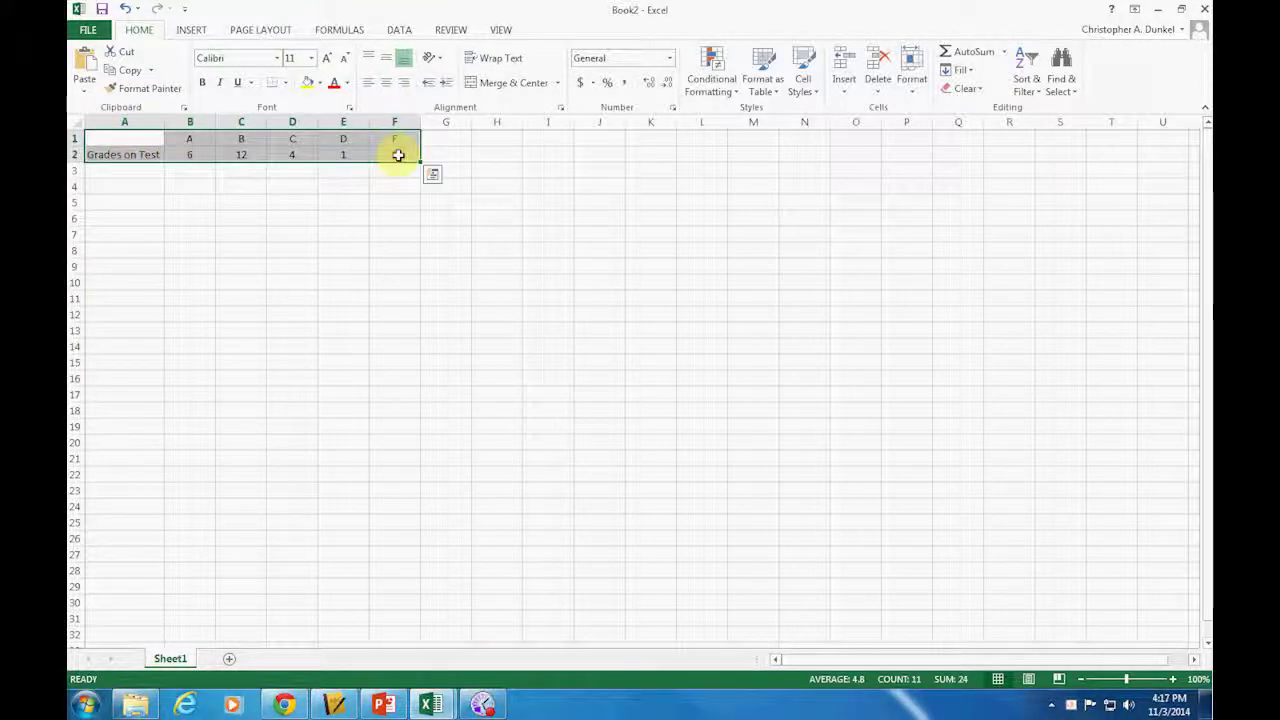
Insert a 3-D Pie chart from the selected A1:F2 grade data.
click(191, 29)
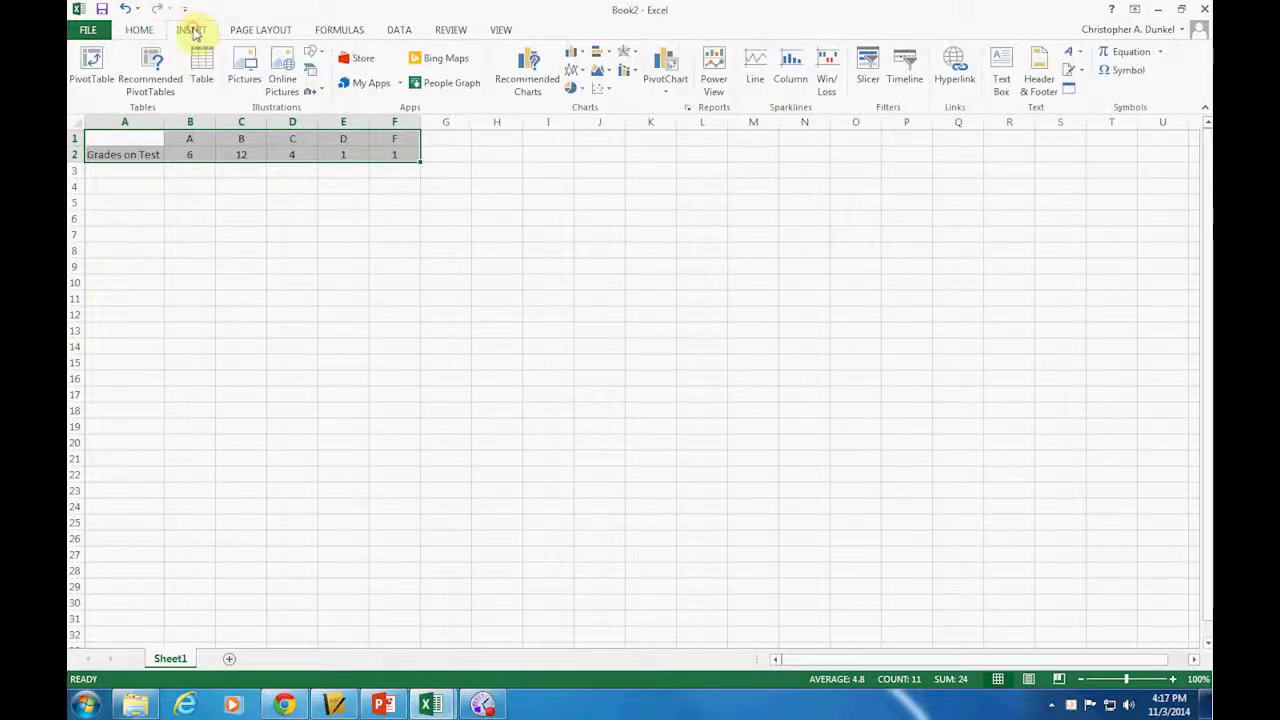
click(573, 88)
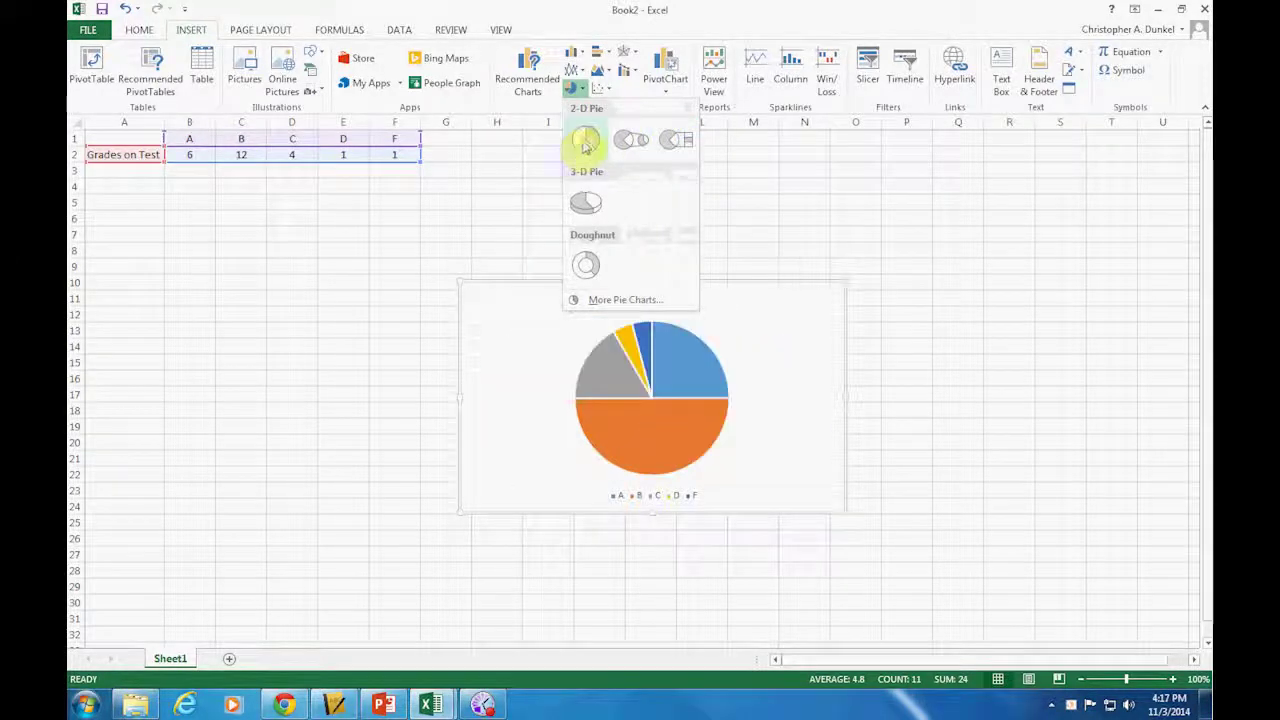
click(587, 204)
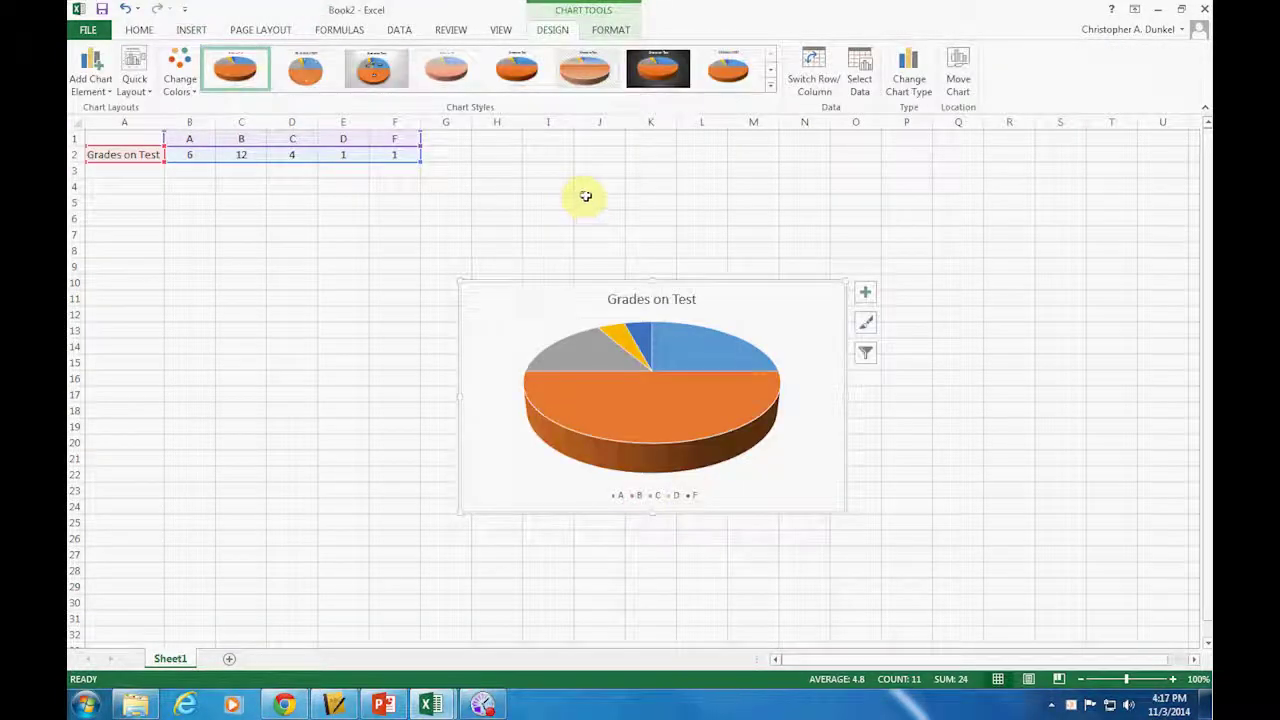
Move the chart up-left near D7 and retitle it 'Grades on Test #1 for First Period'.
drag(697, 295, 540, 234)
double_click(476, 243)
click(487, 243)
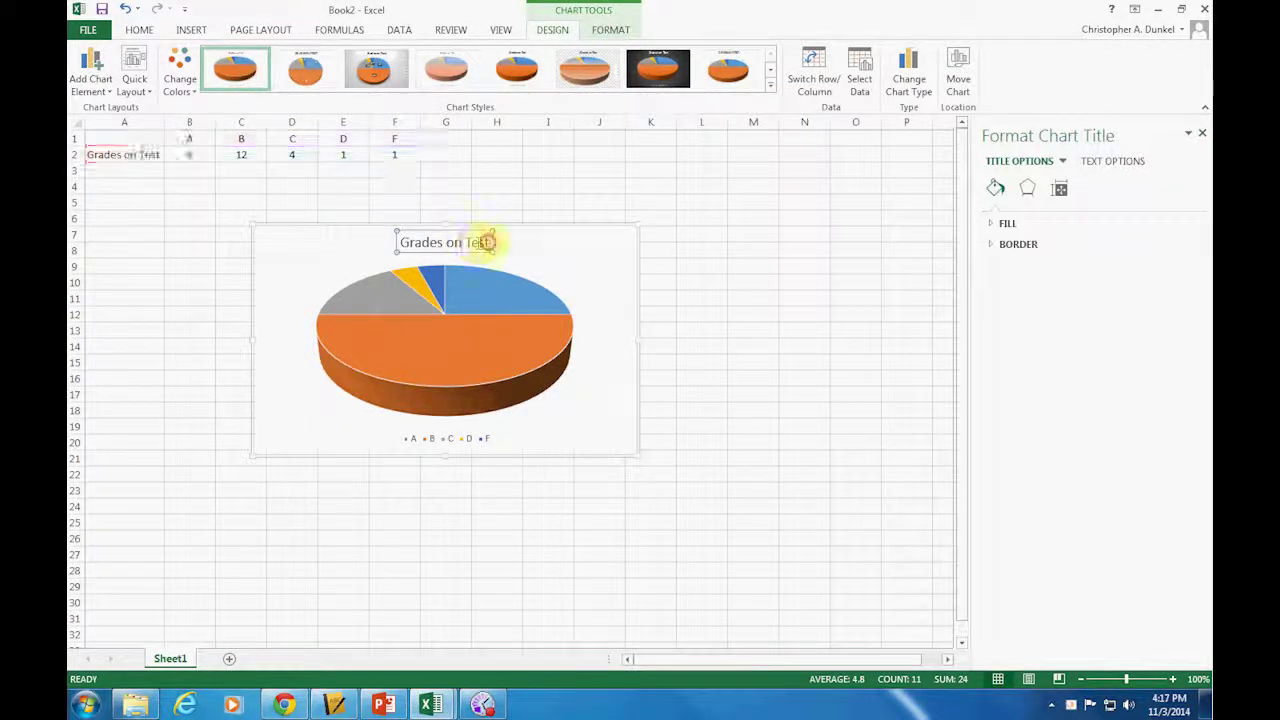
text(#1)
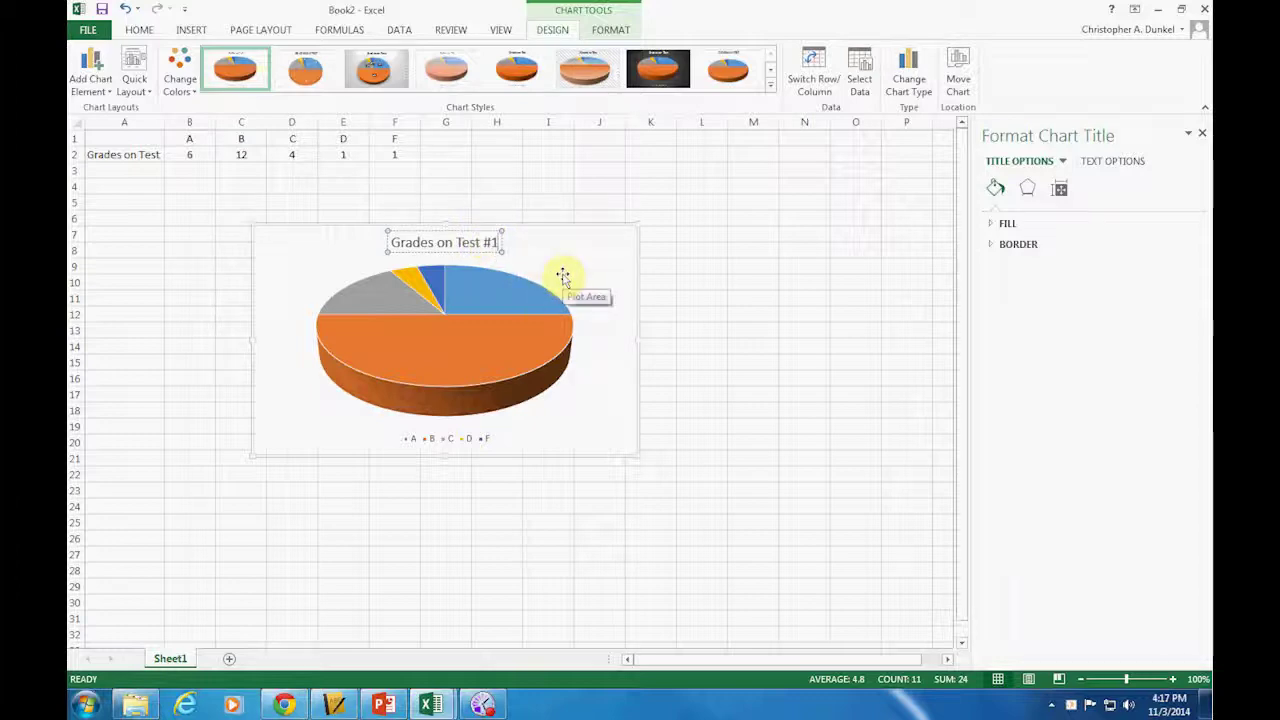
text( for Fir)
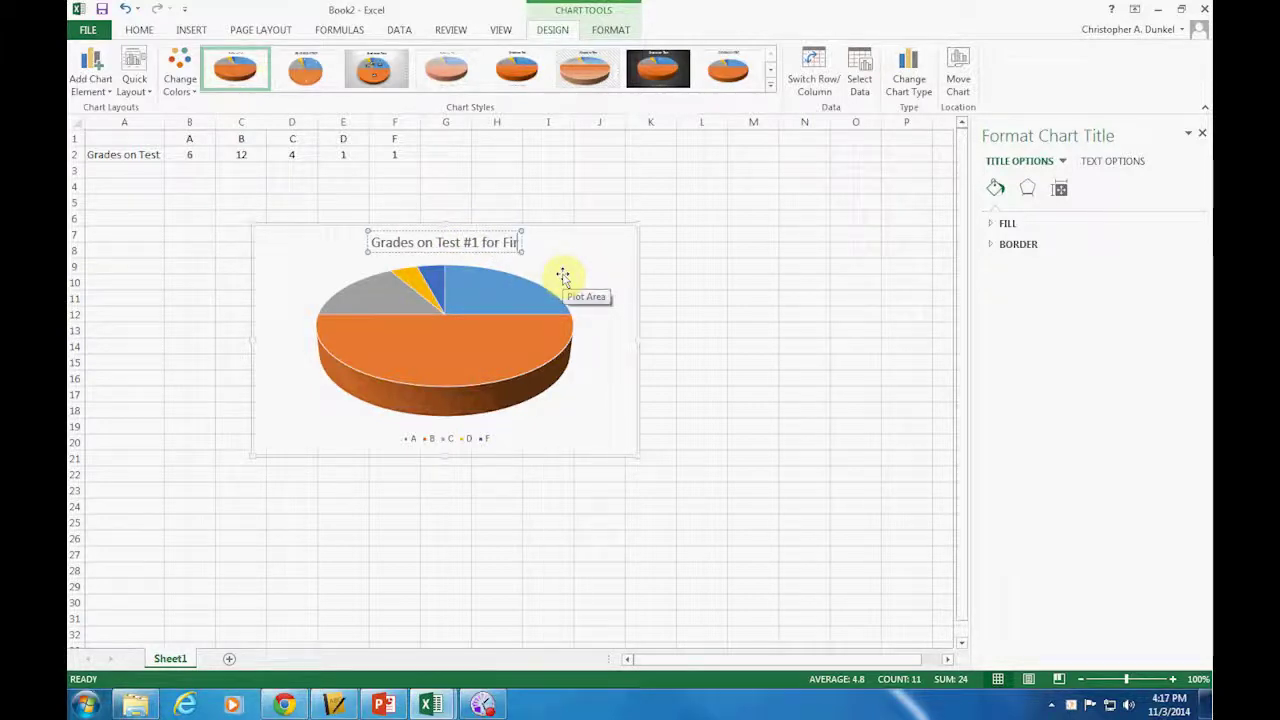
text(st Period)
click(608, 273)
Turn on data labels for the pie slices via Chart Elements.
click(605, 250)
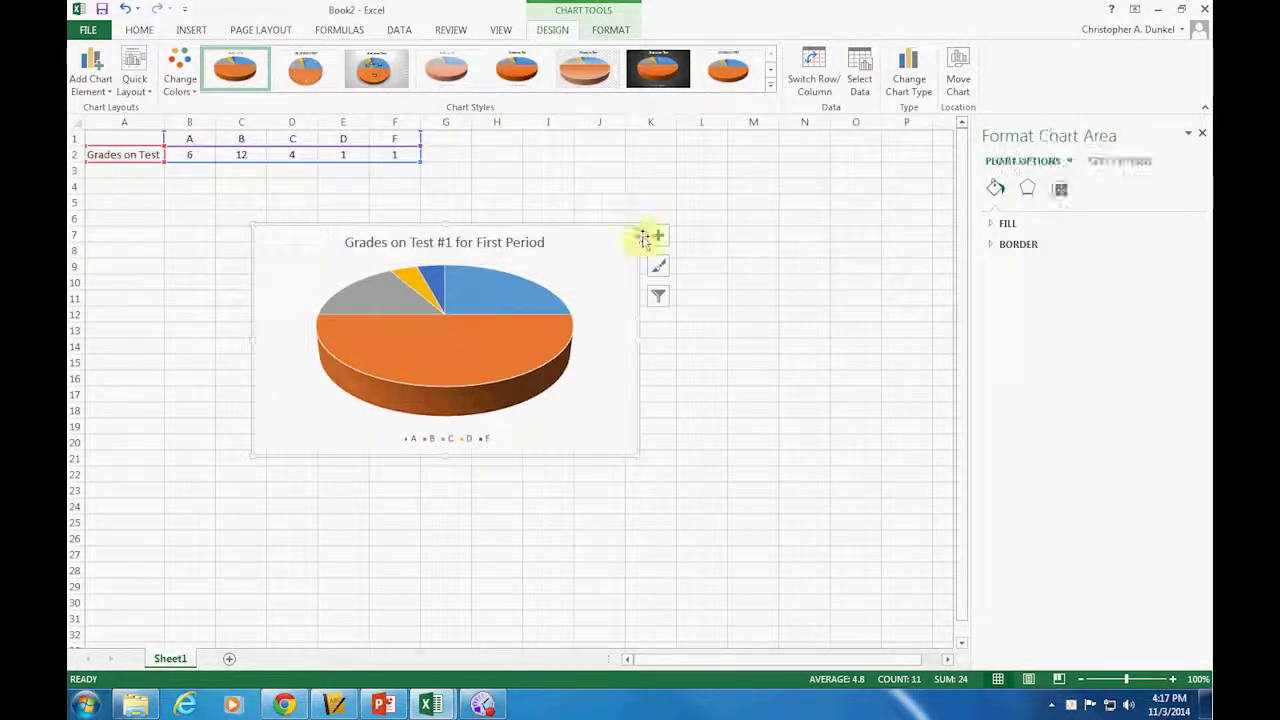
click(658, 238)
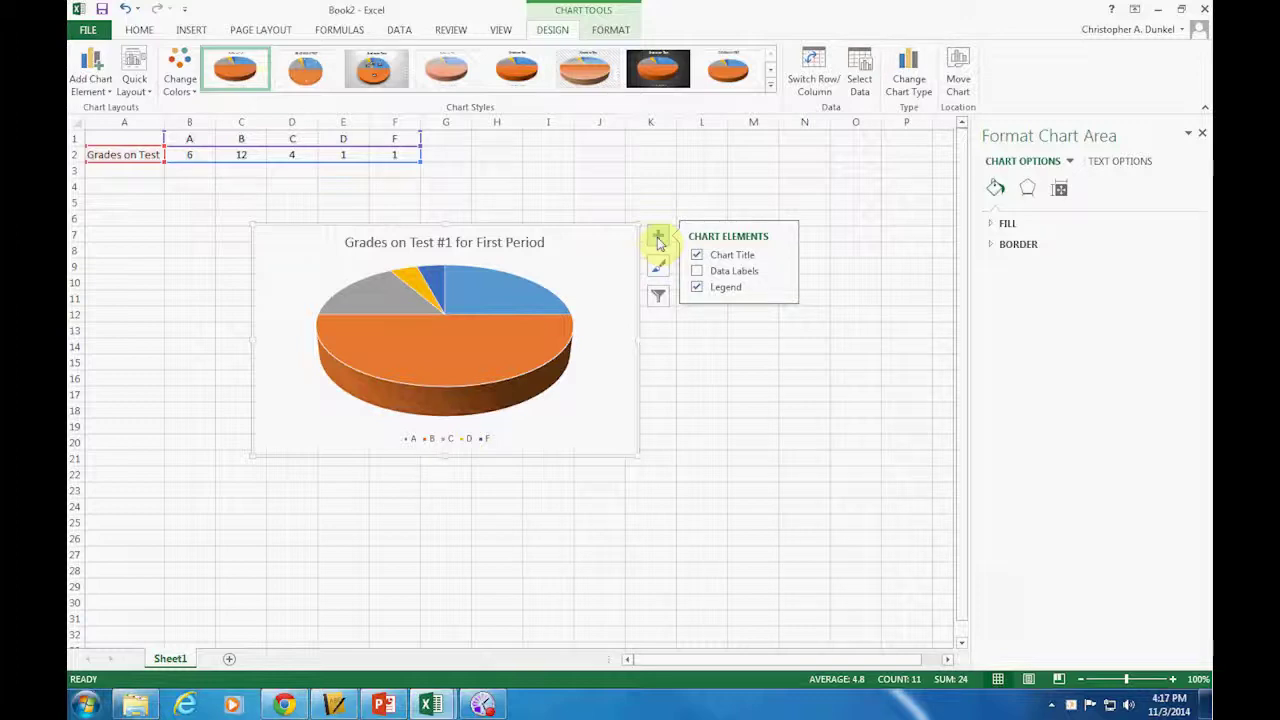
click(697, 271)
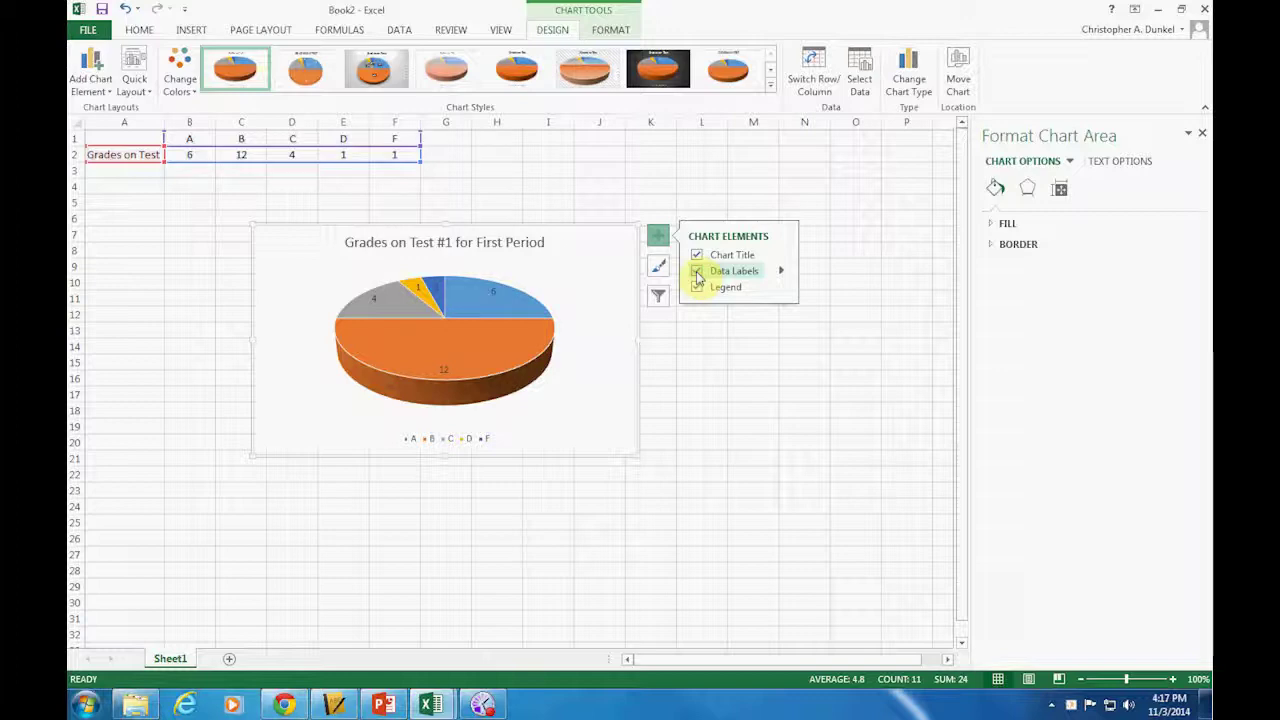
Toggle the data labels off and on, leaving each slice's grade count shown.
click(697, 271)
click(697, 271)
click(697, 271)
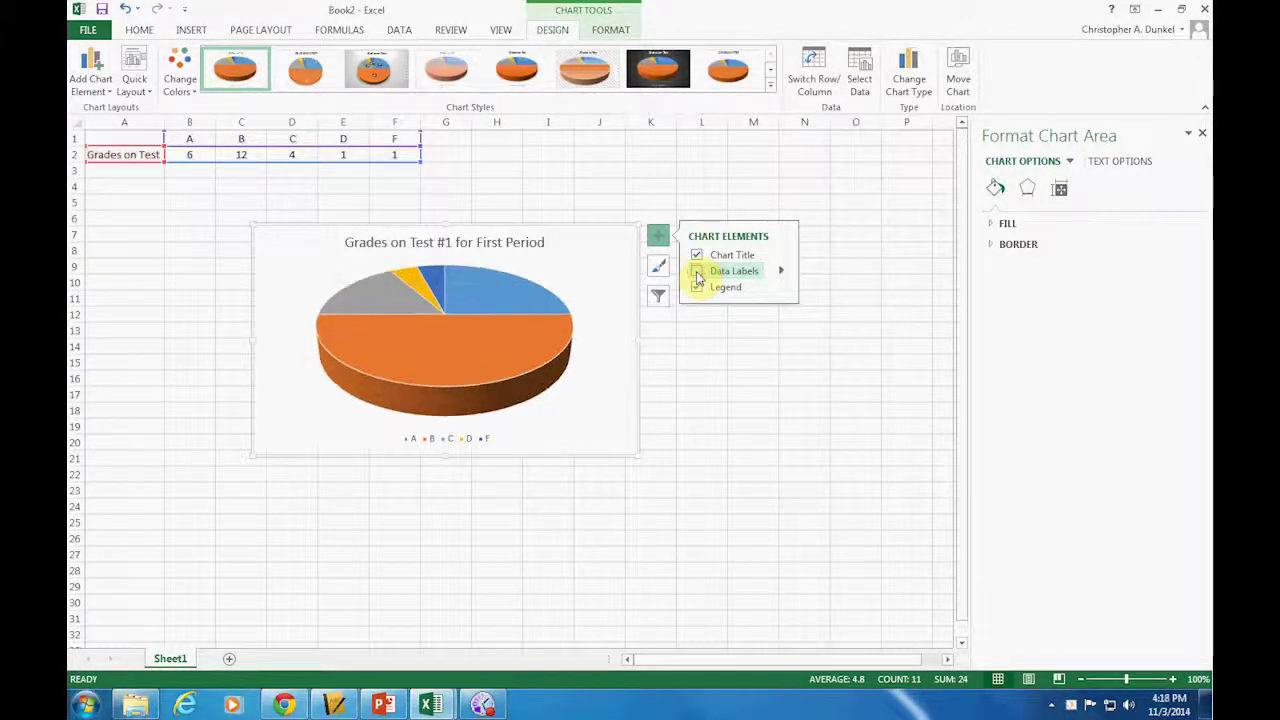
click(697, 271)
click(697, 271)
click(697, 272)
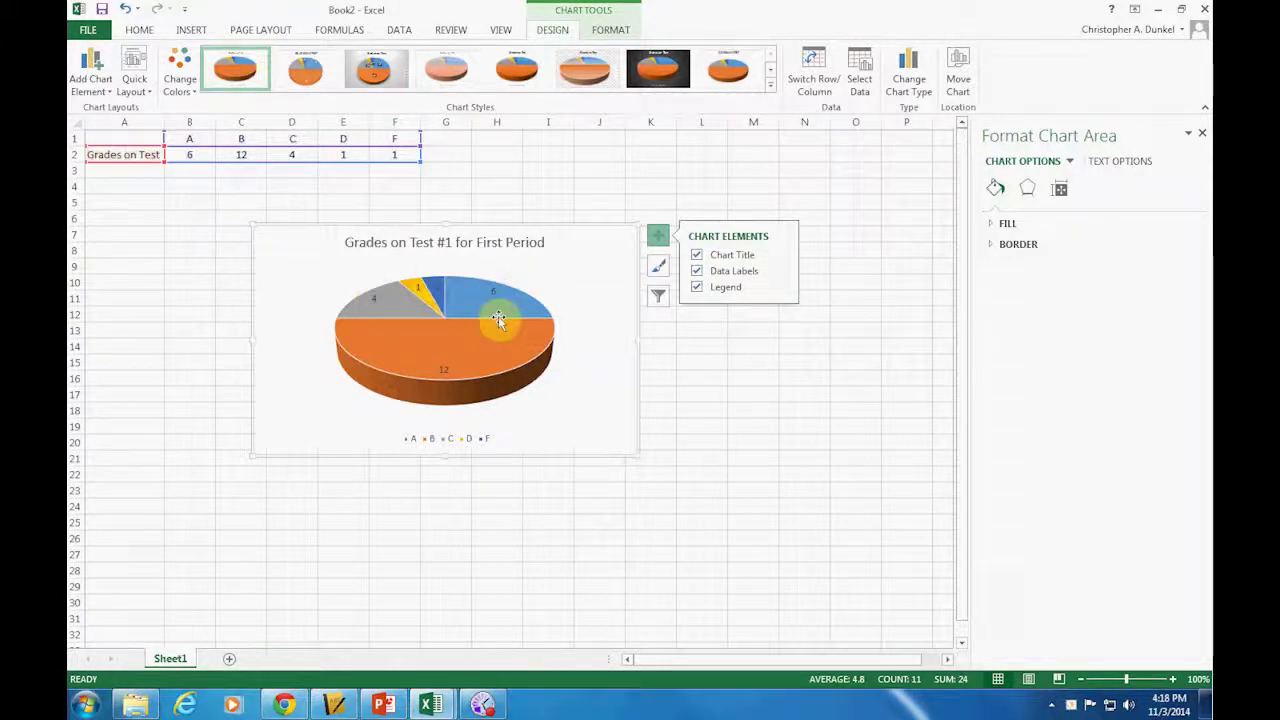
mouse_move(498, 316)
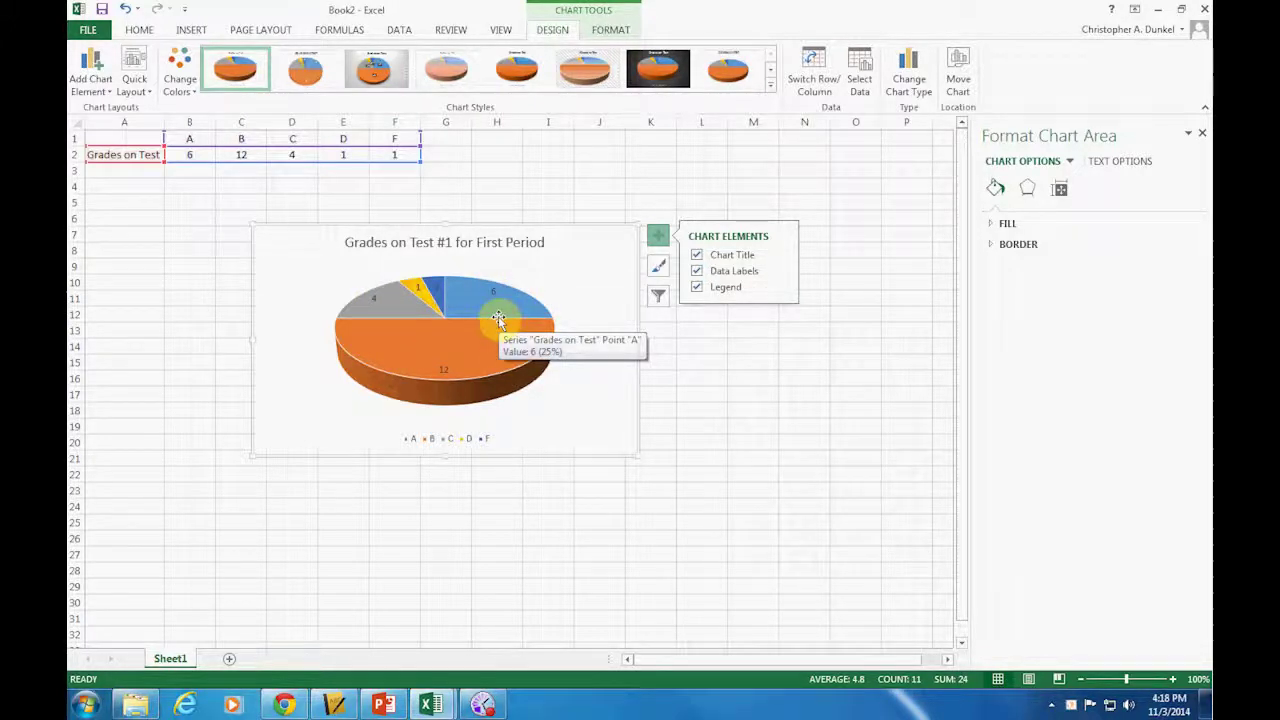
mouse_move(474, 355)
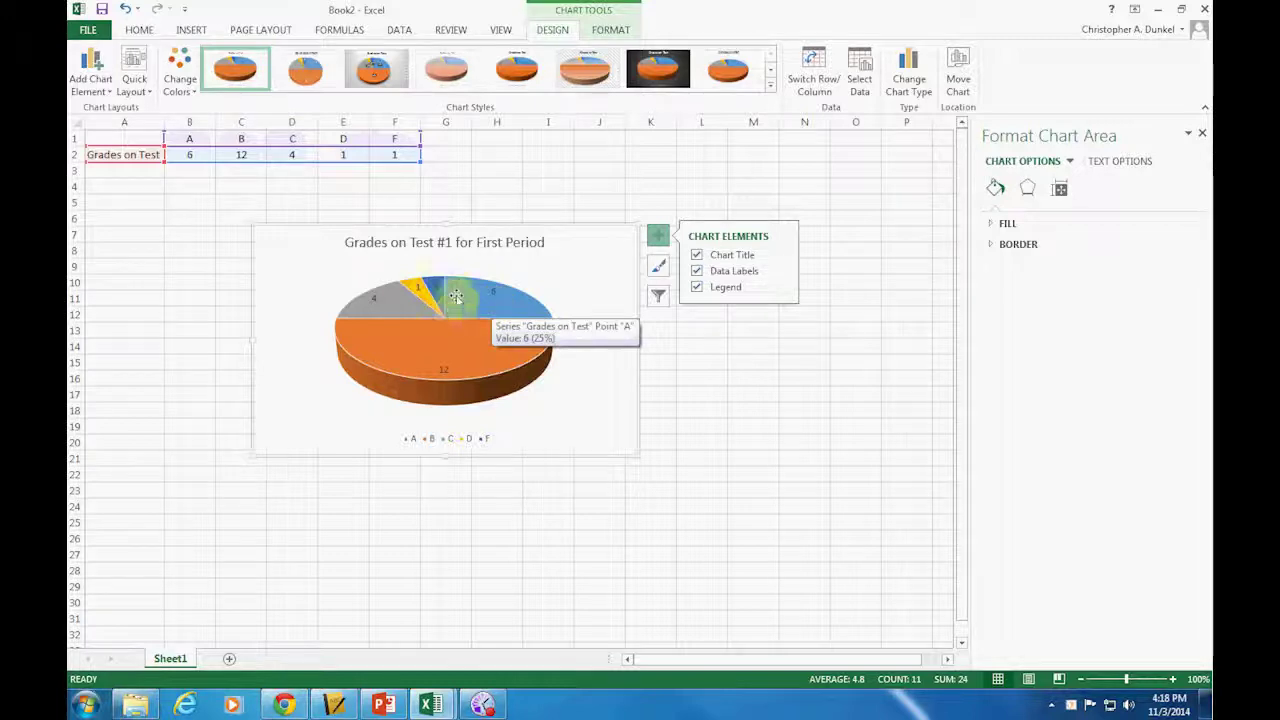
mouse_move(457, 332)
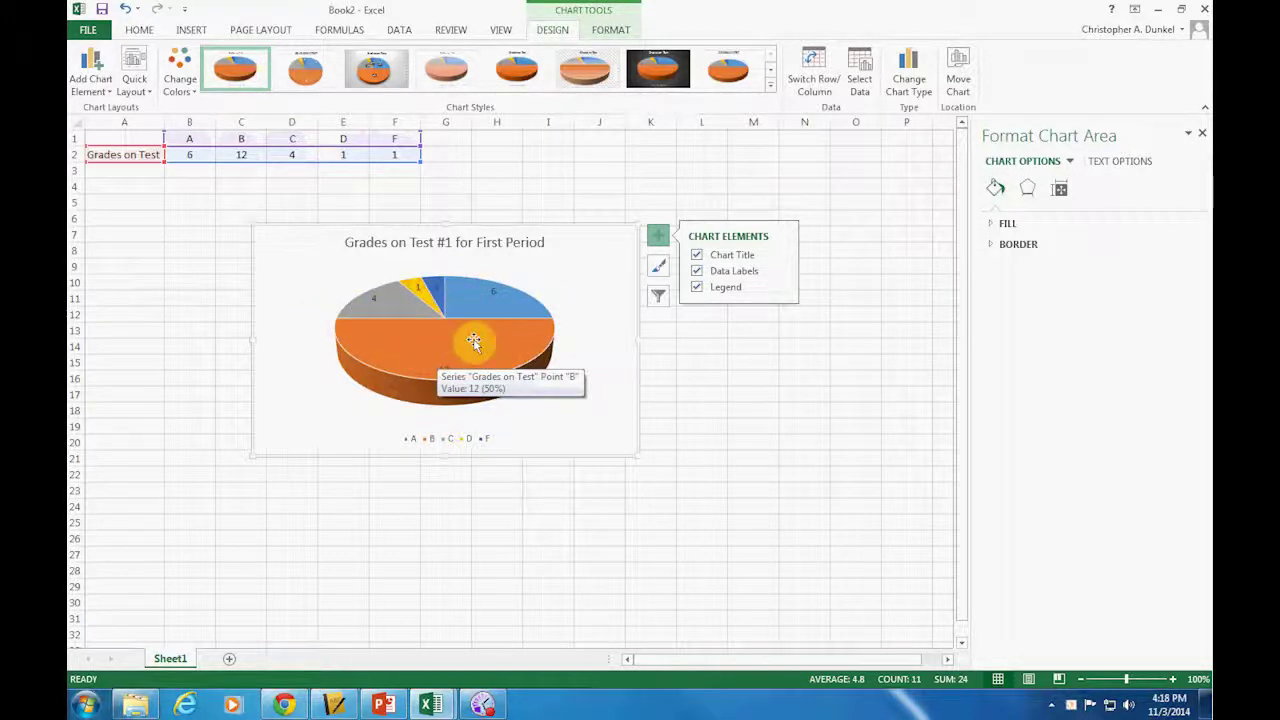
click(782, 272)
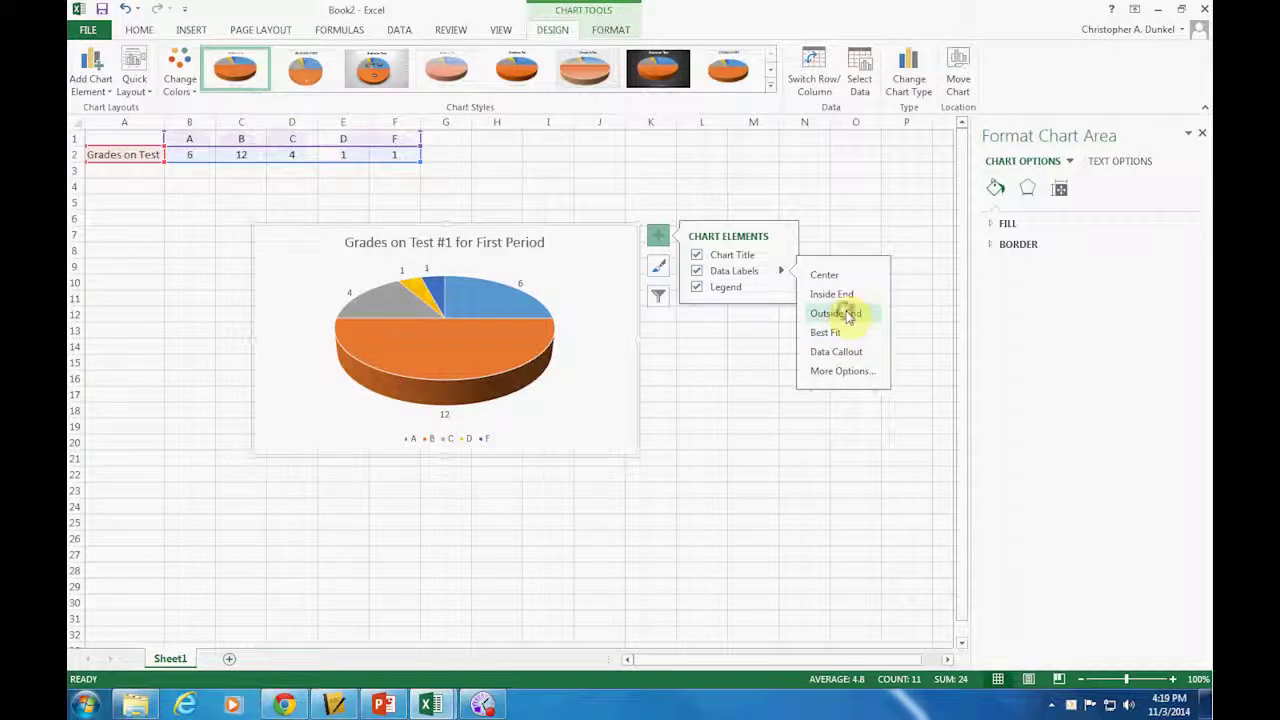
Position the data labels at Outside End and deselect the chart.
click(848, 315)
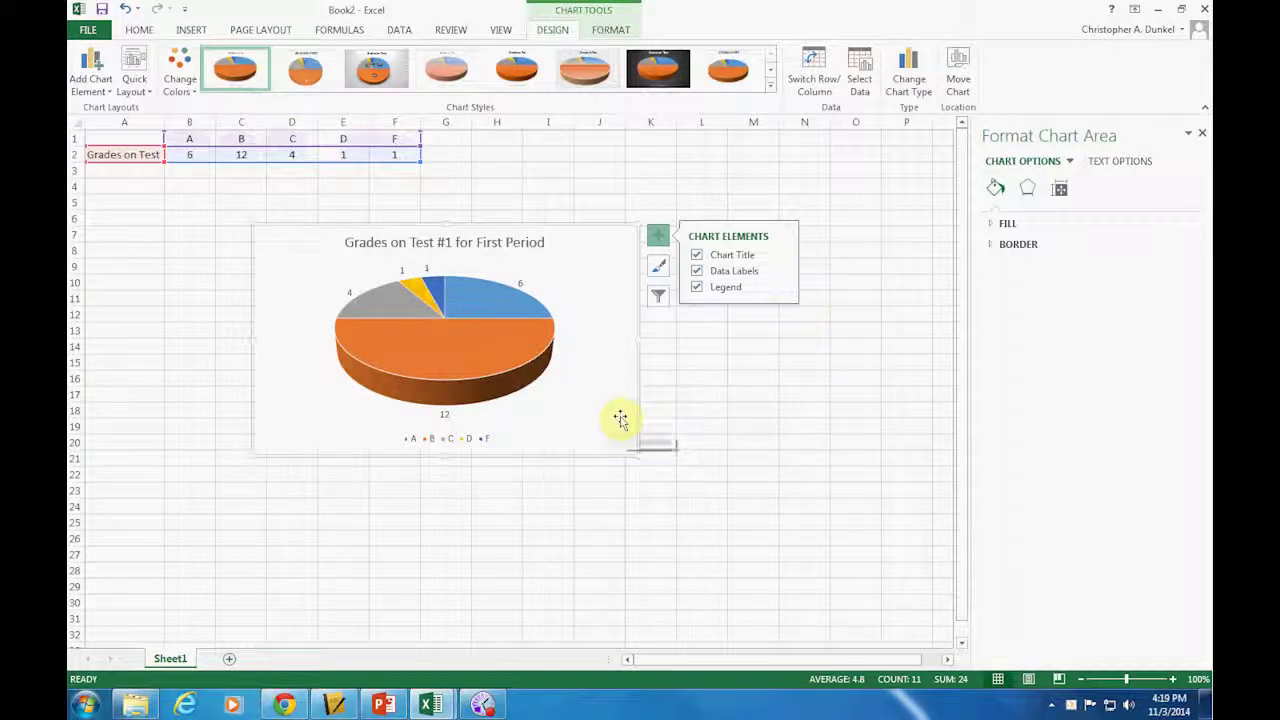
click(677, 405)
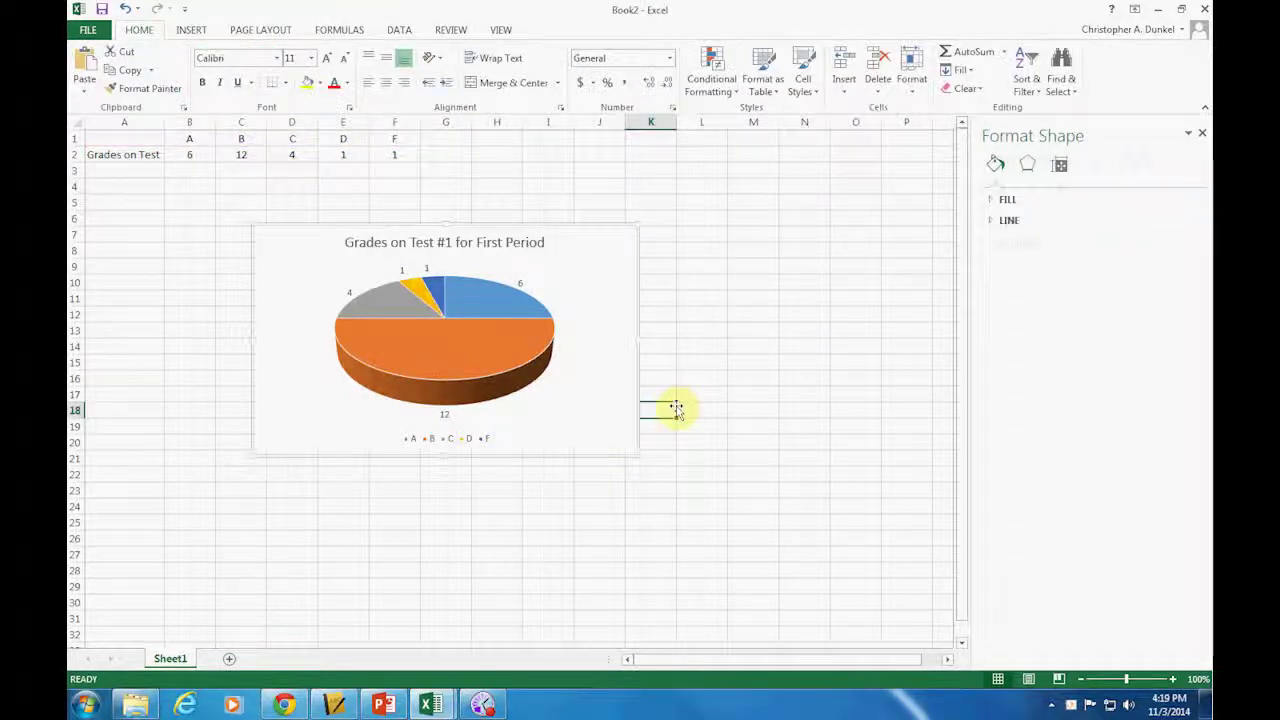